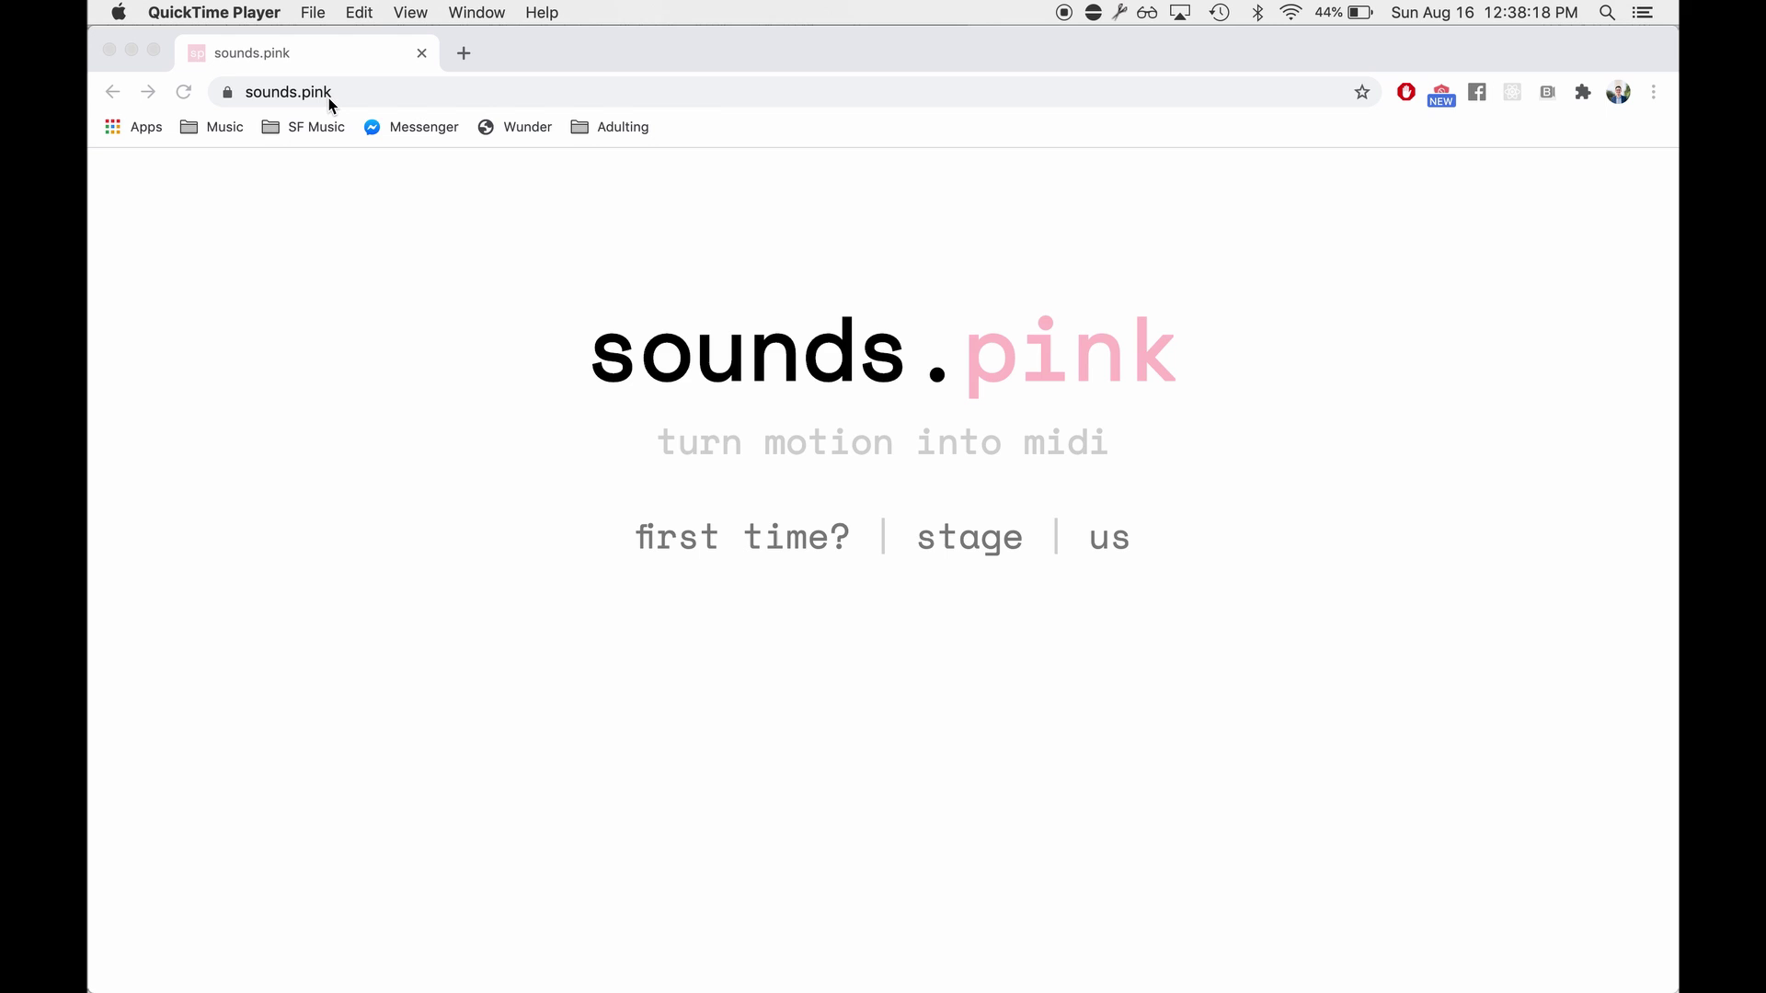
- Open the 'first time?' Getting Started guide and download soundsPink_Mac_0_1_0.app.zip for Mac
left_click(710, 542)
left_click(747, 549)
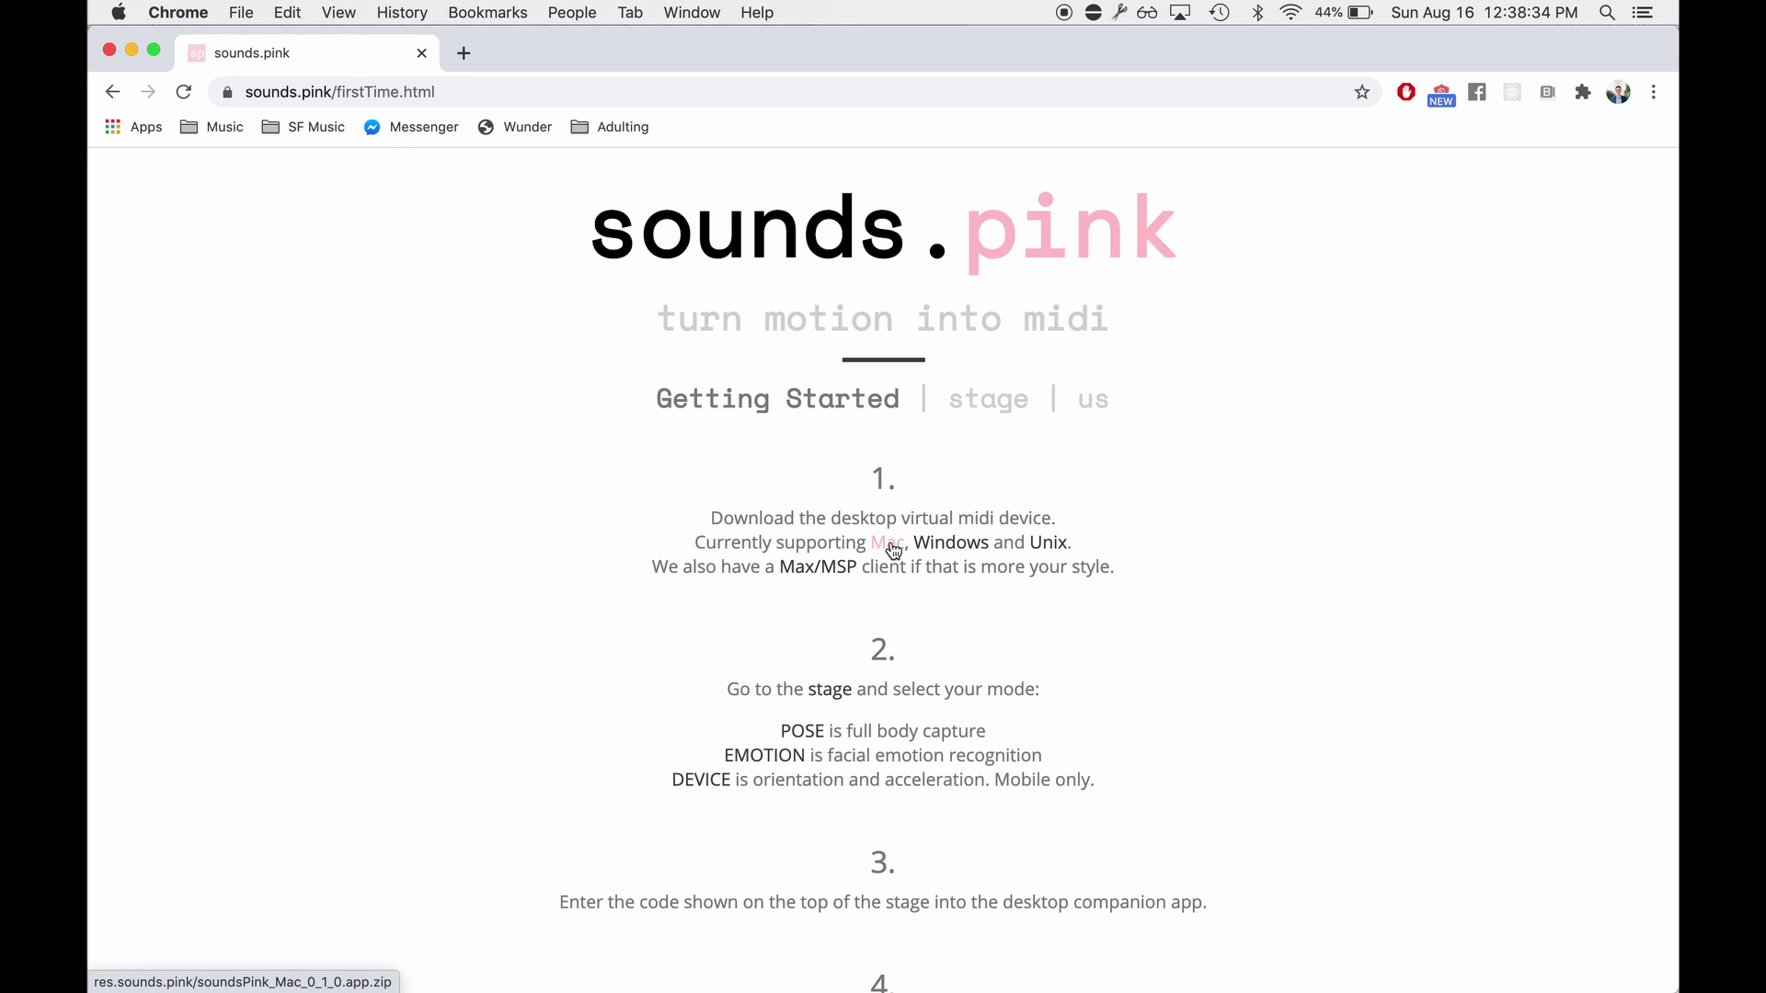
left_click(888, 545)
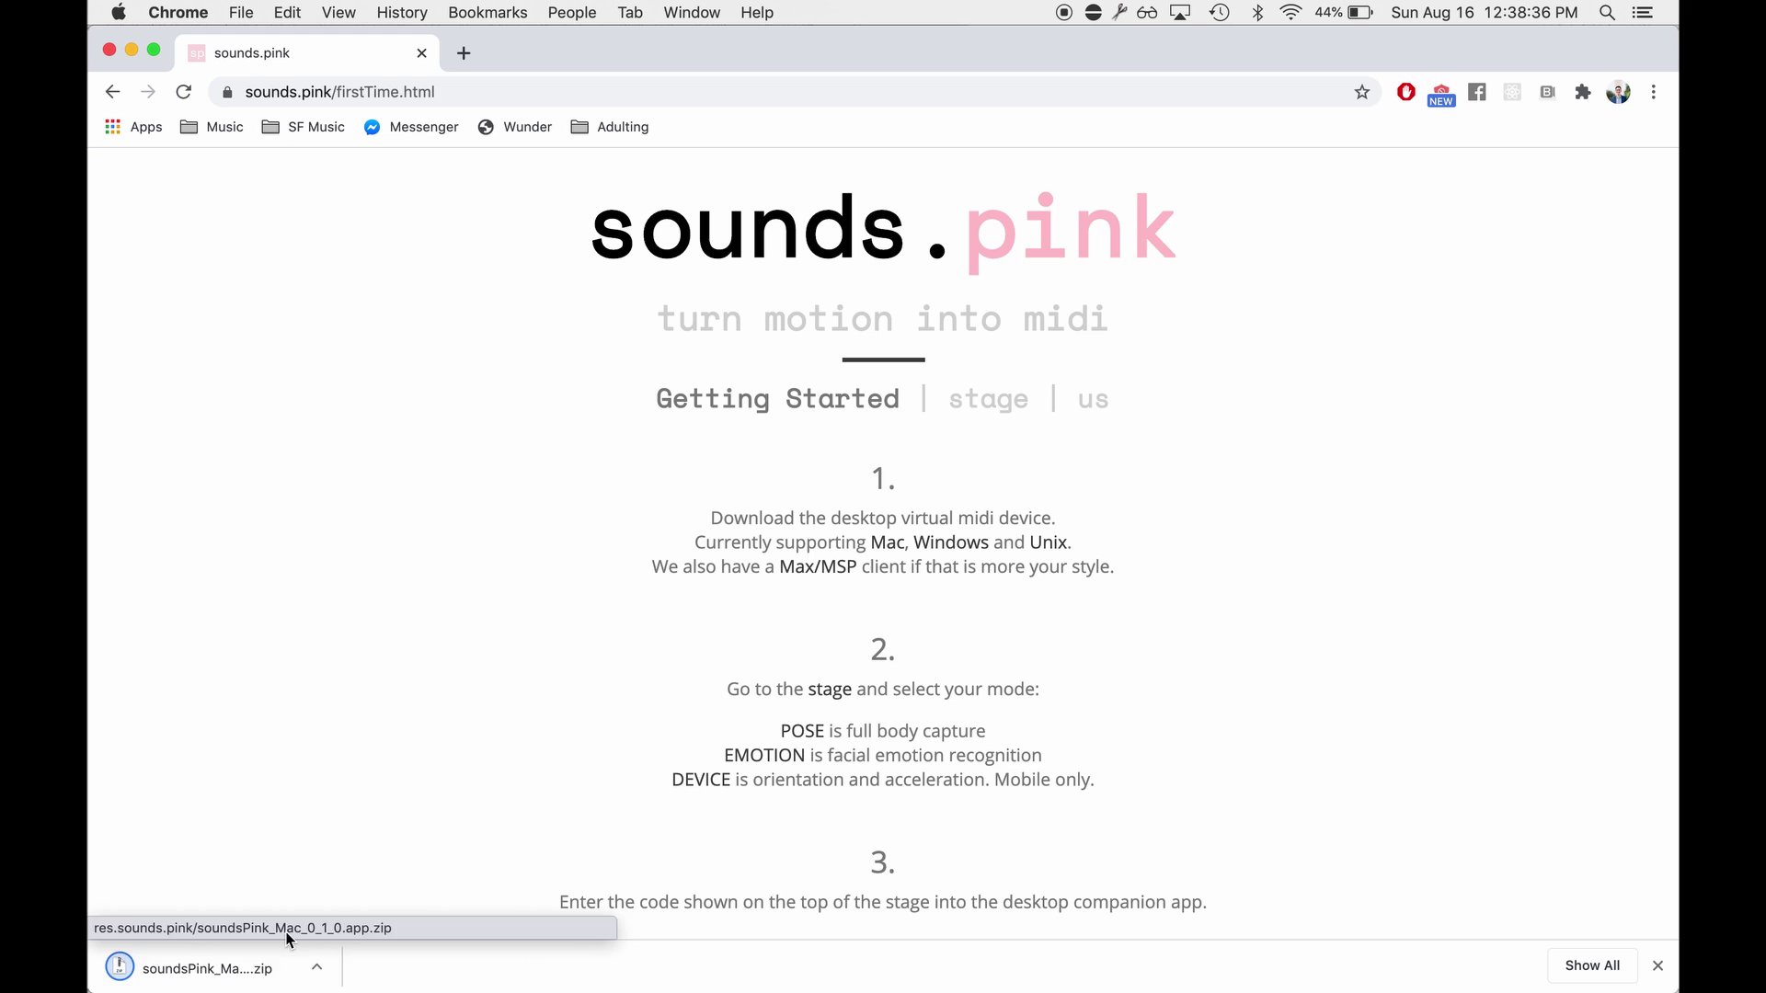
- Unzip the client, launch soundsPink_Mac_0_1_0.app from Downloads, and approve the security warning
left_click(250, 980)
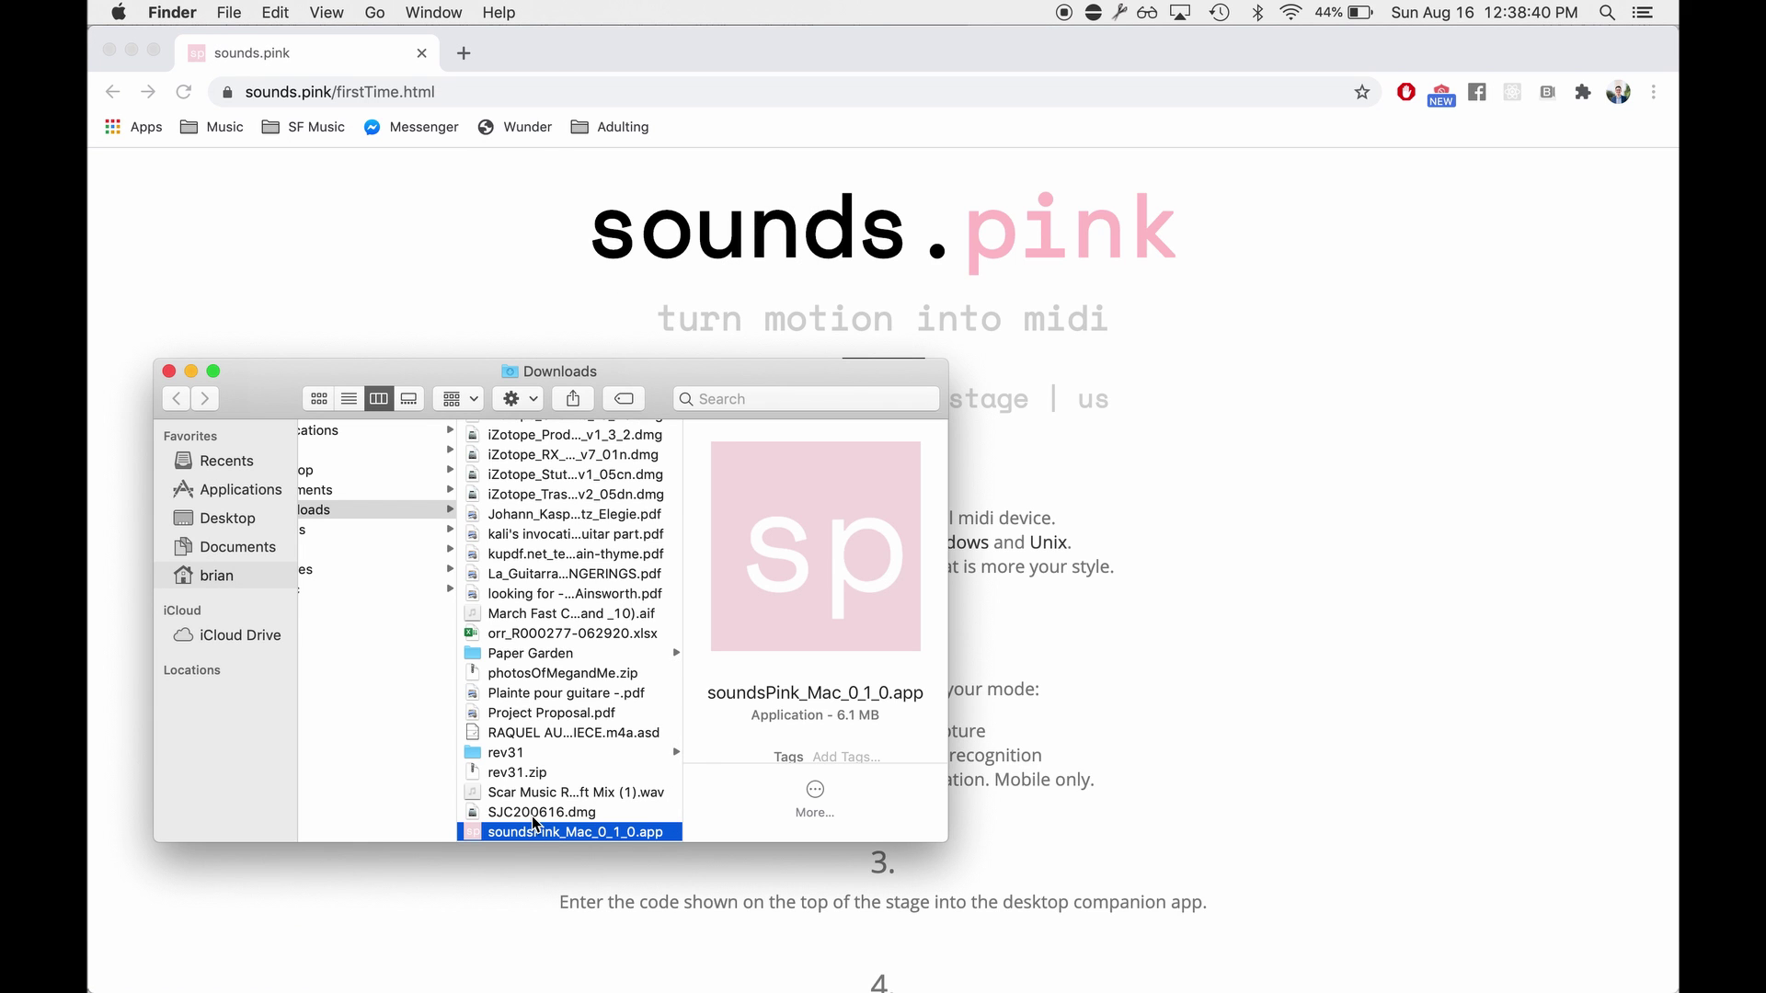
scroll(531, 815, "down", 1)
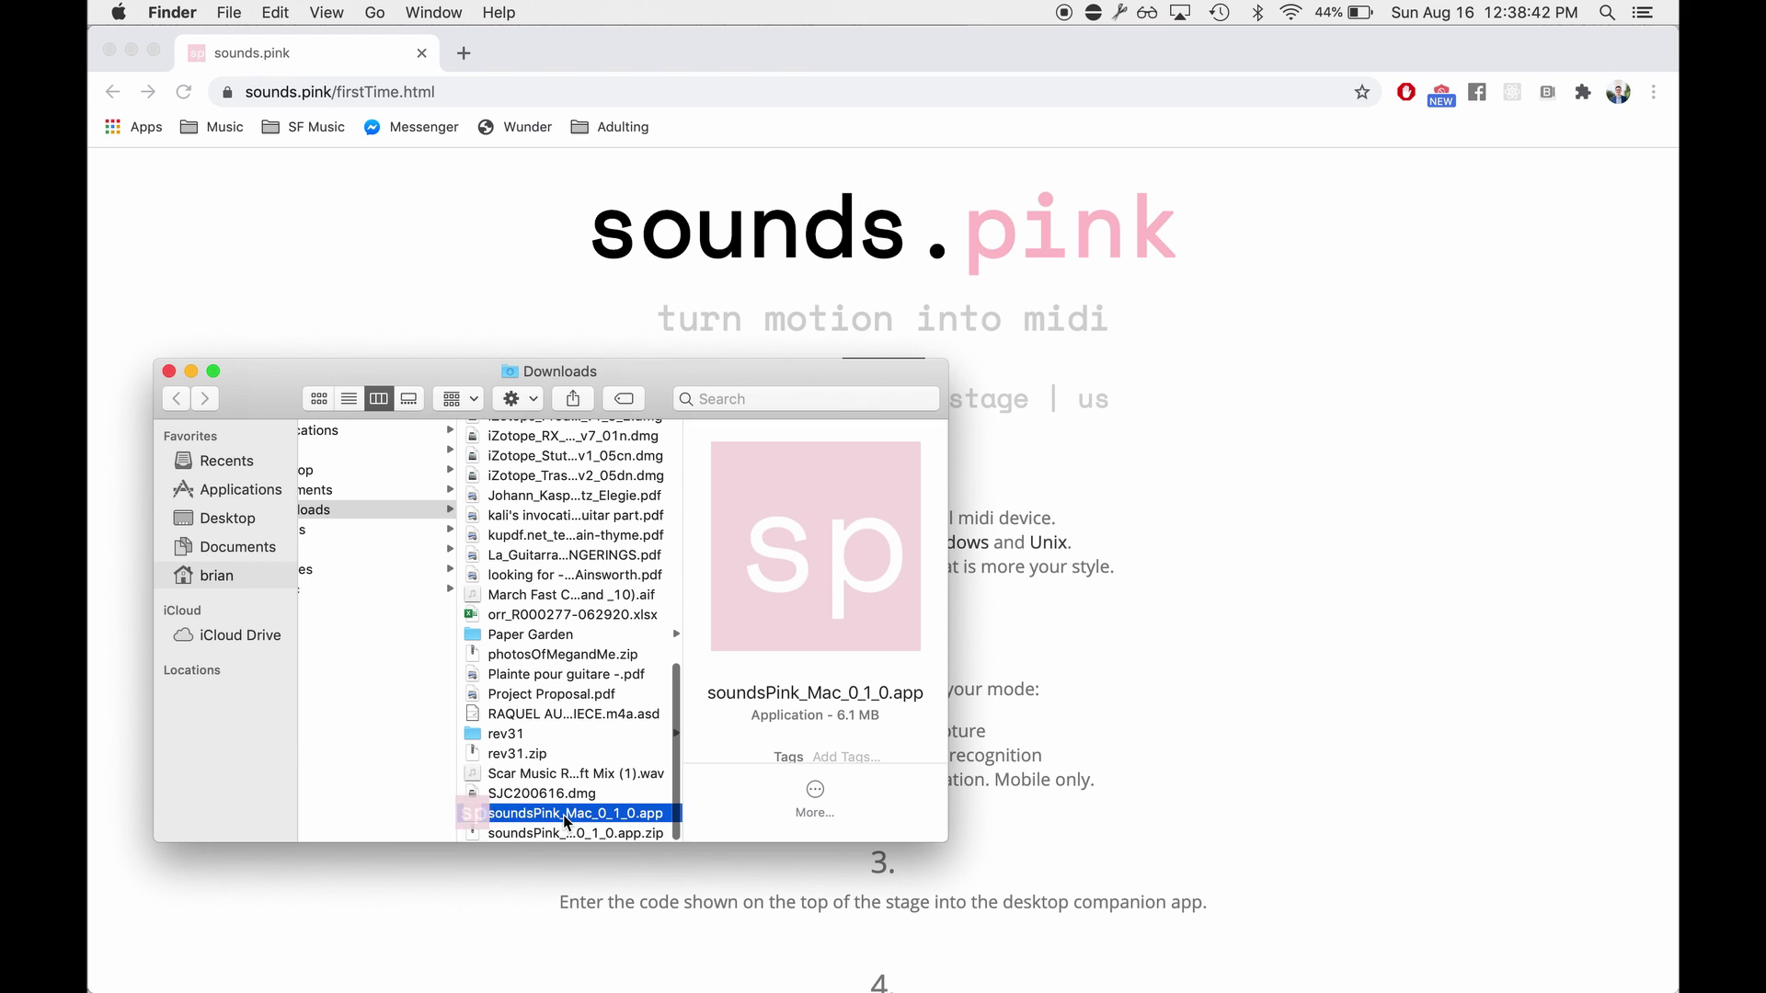
double_click(567, 820)
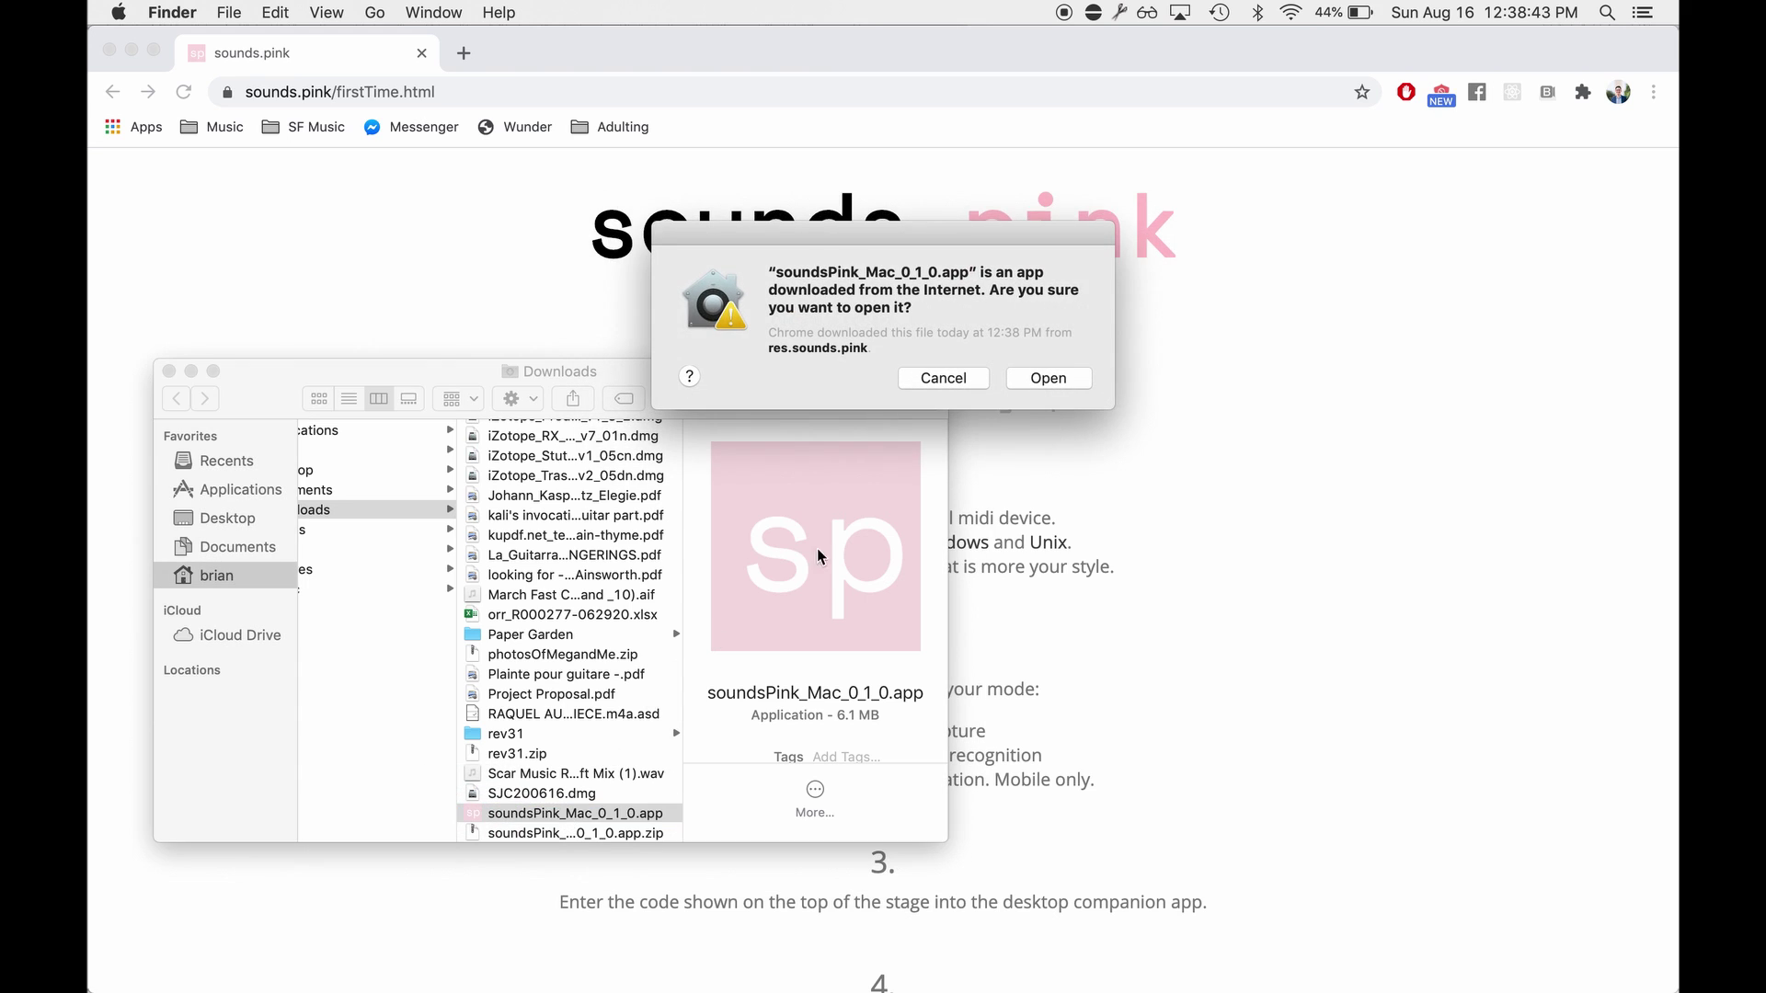
left_click(1049, 378)
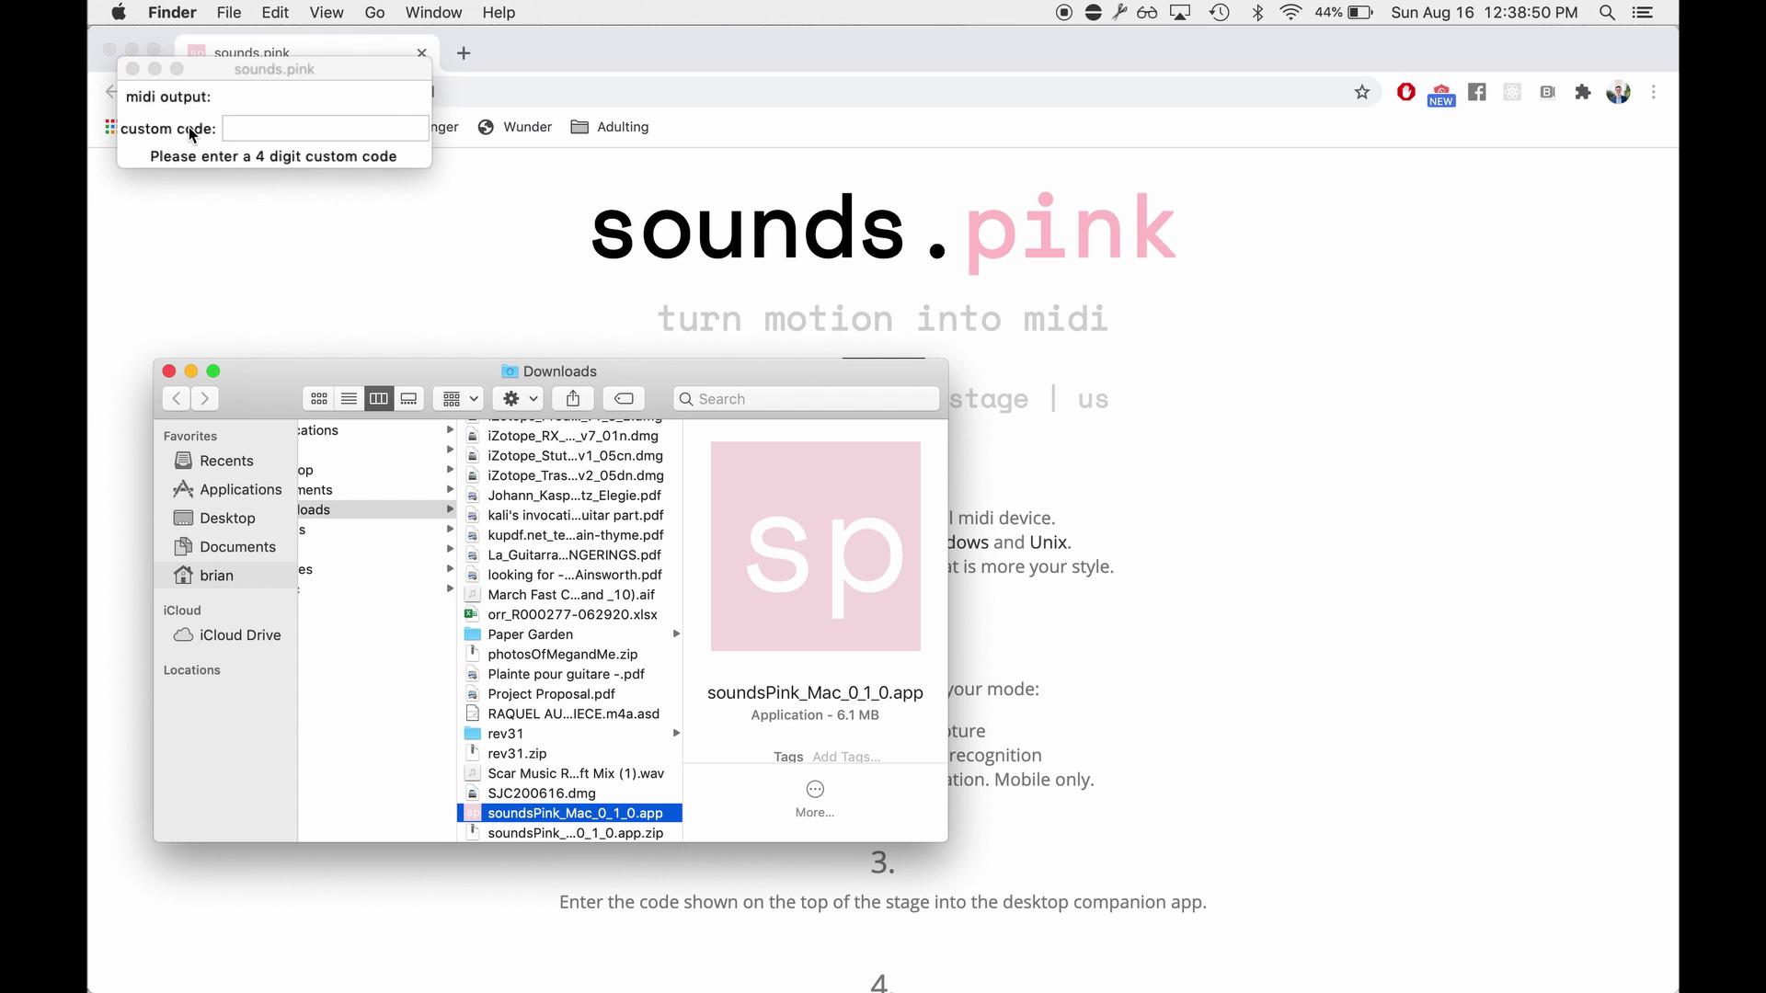
left_click(192, 134)
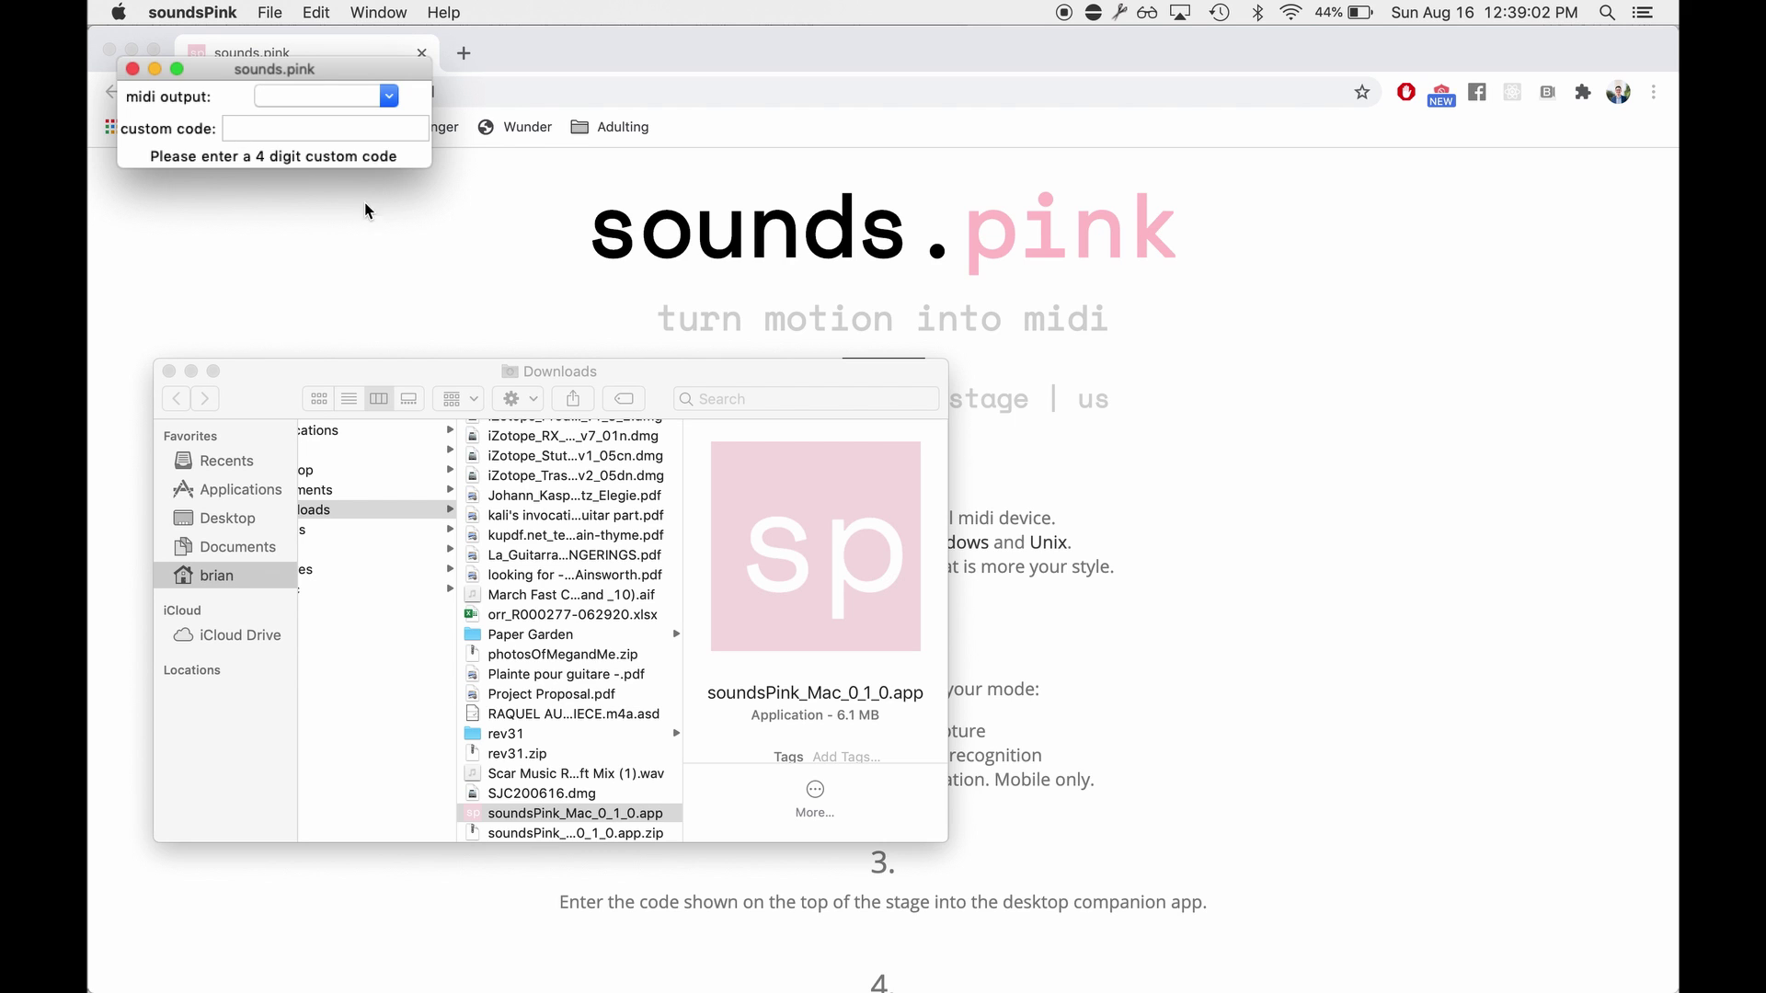
- Go from the getting started page to the stage page and launch the EMOTION stage
left_click(642, 309)
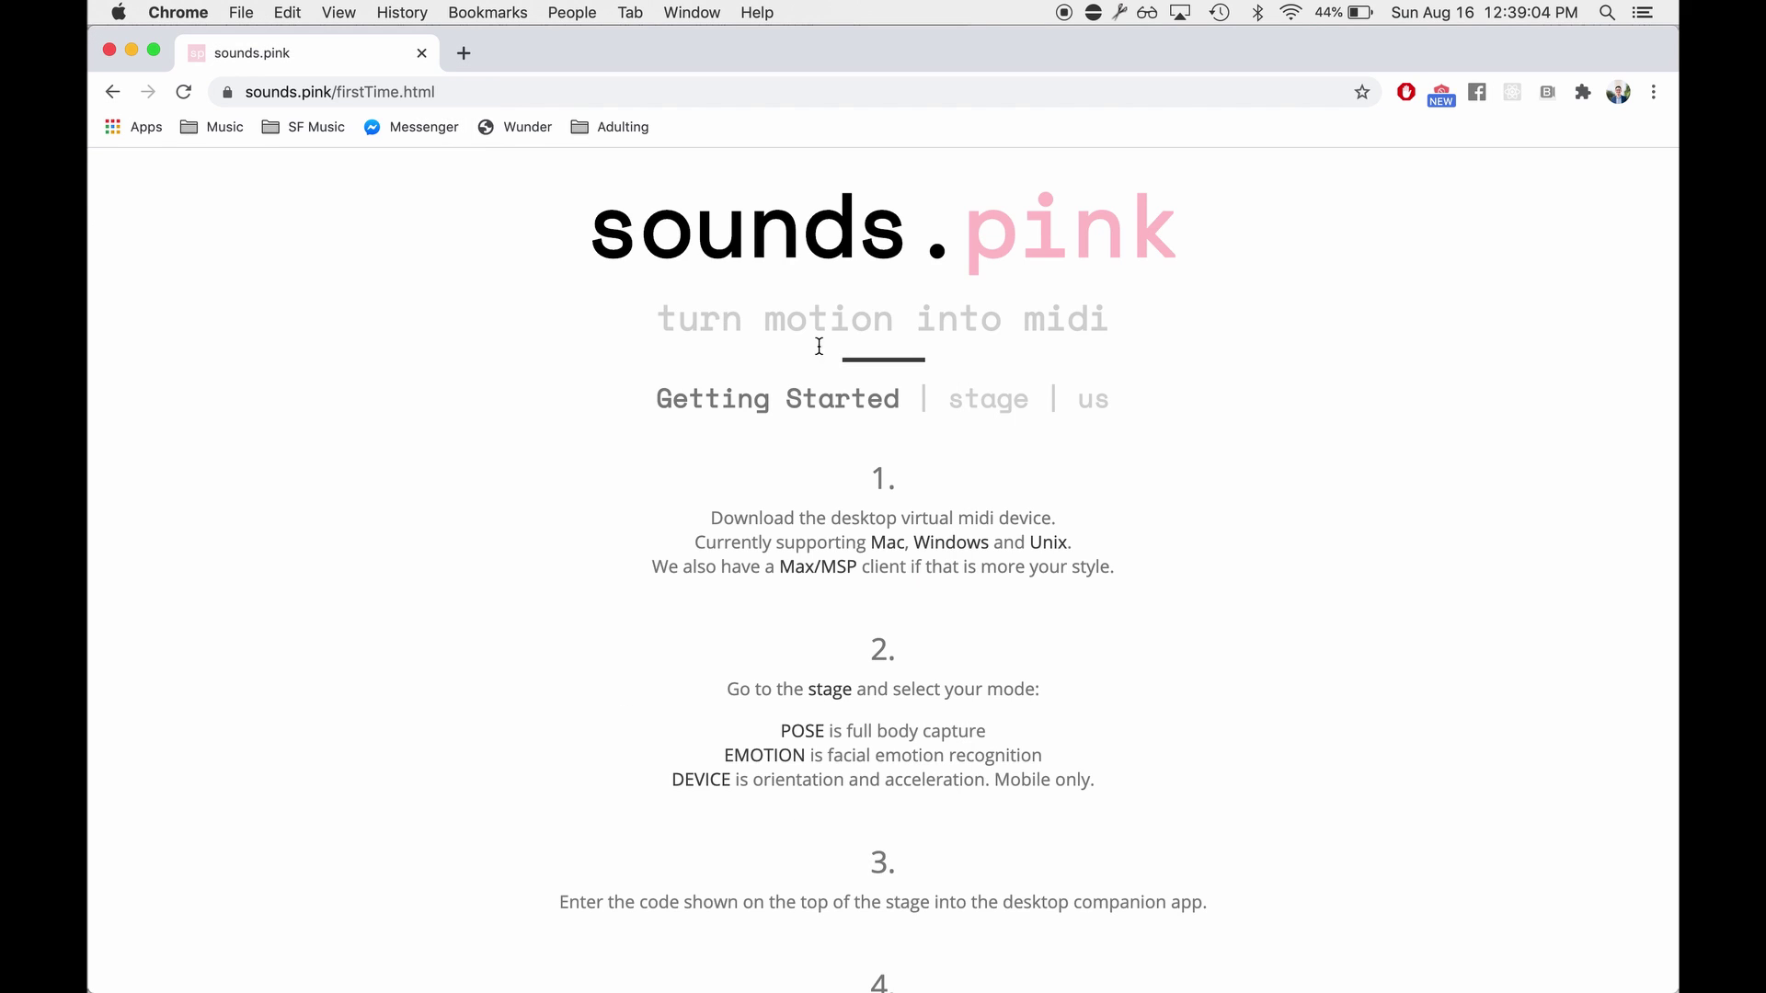
left_click(988, 410)
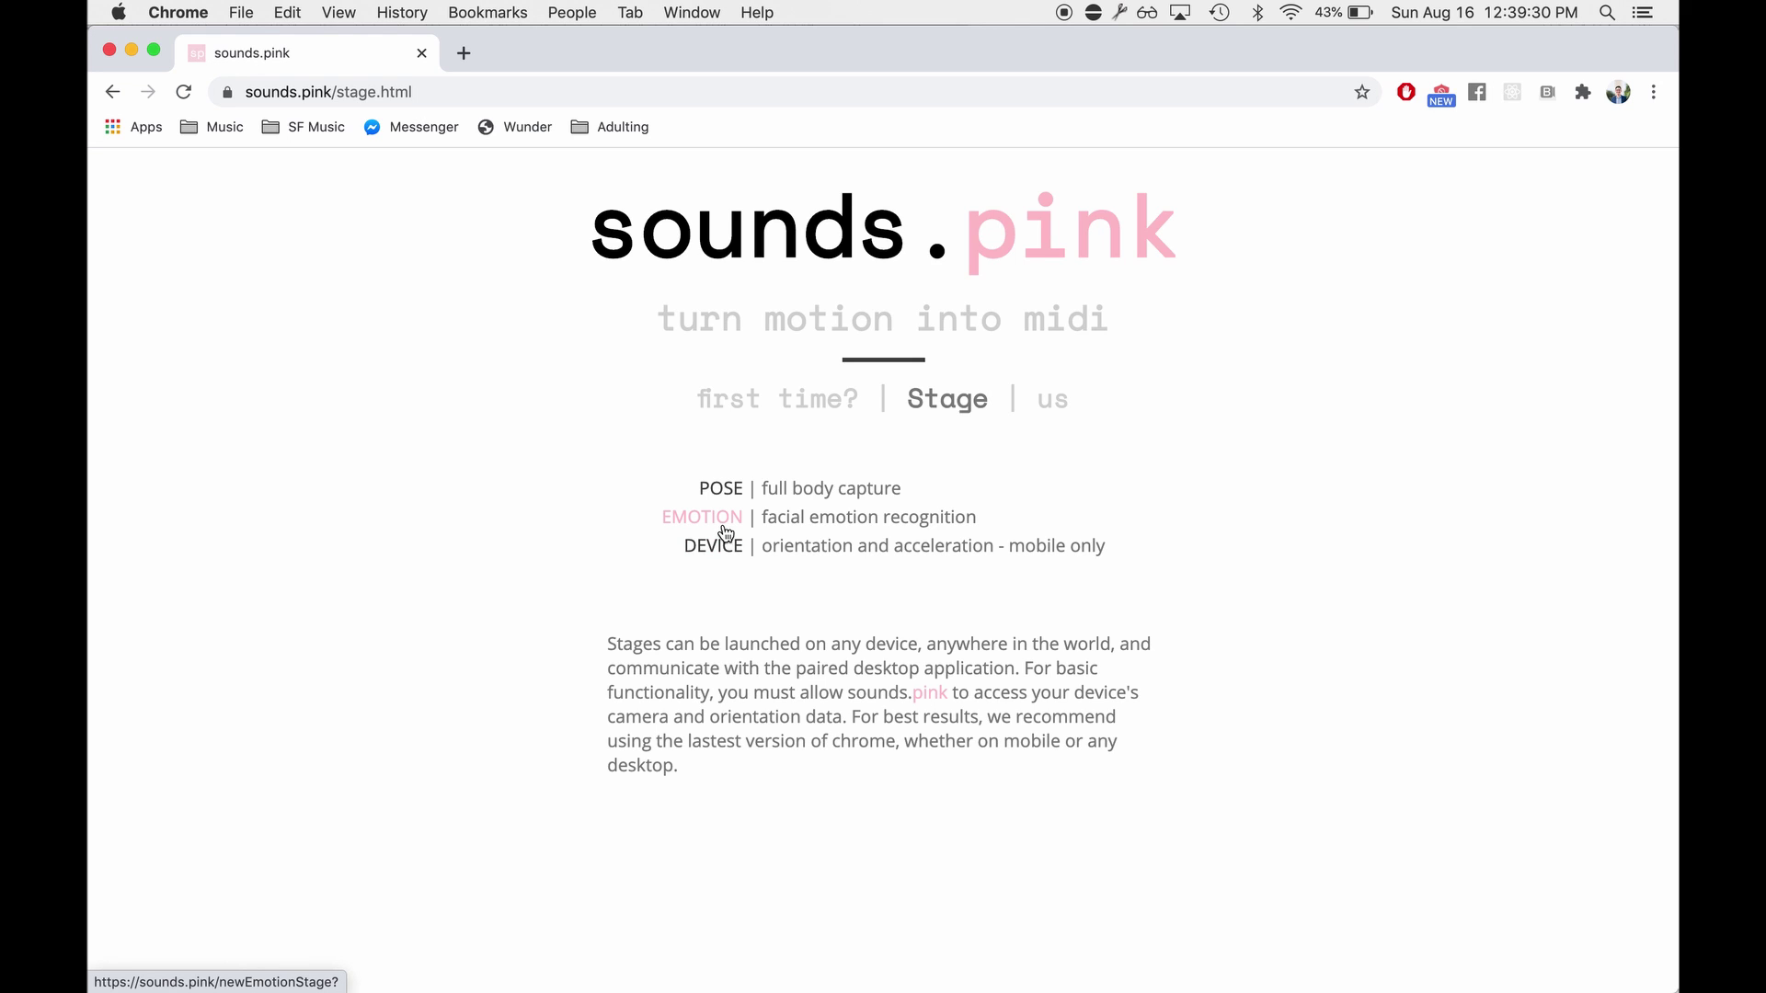
left_click(722, 528)
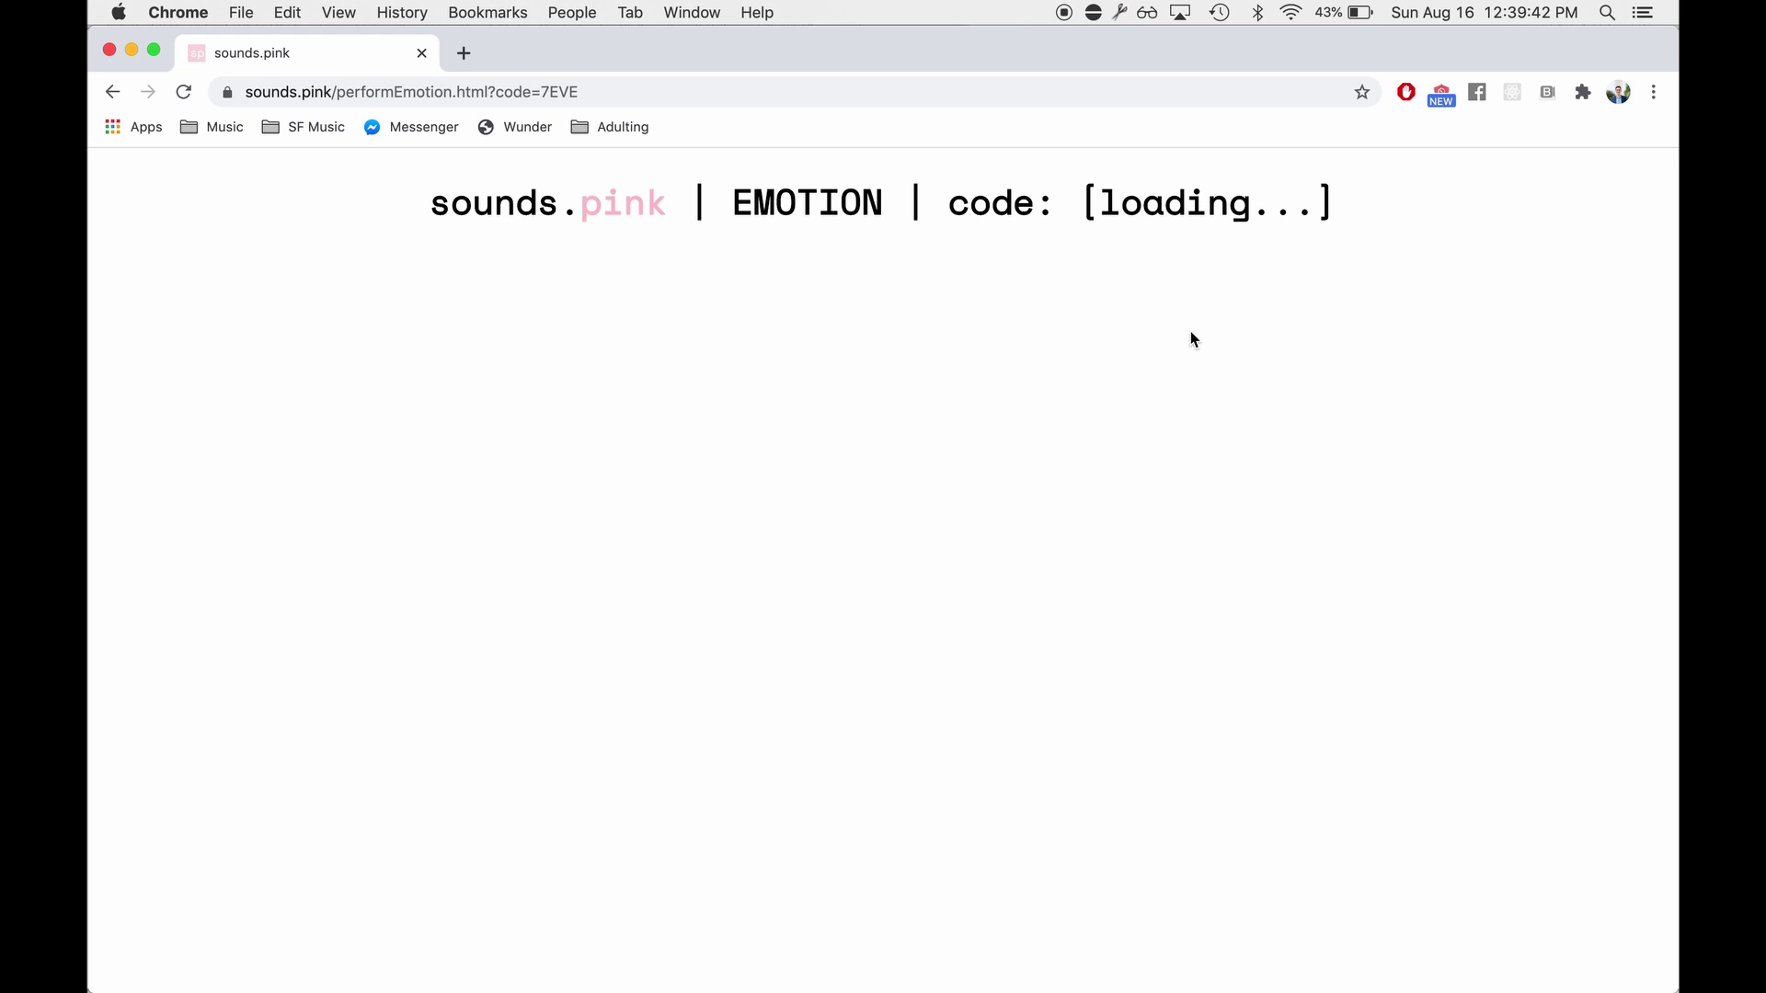
key("ctrl+Up")
- Focus the soundsPink client's custom code field and move its window beside the webcam view
left_click(287, 116)
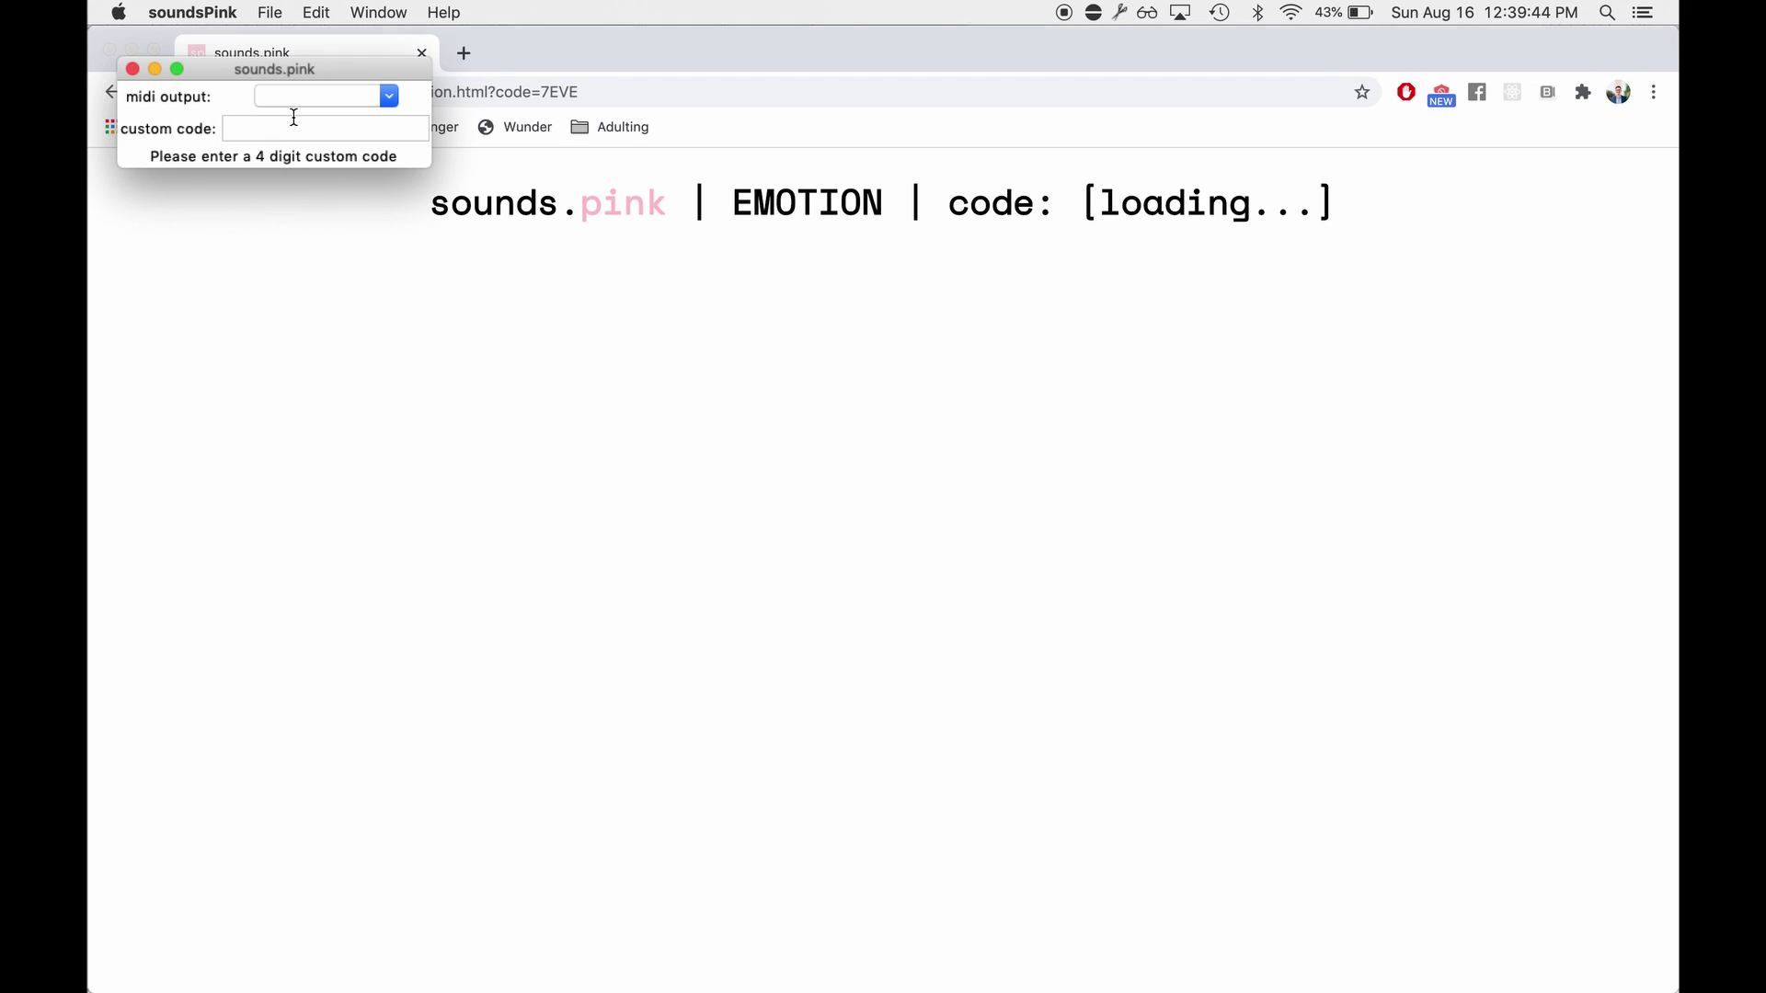
left_click(331, 132)
left_click_drag(264, 73, 339, 319)
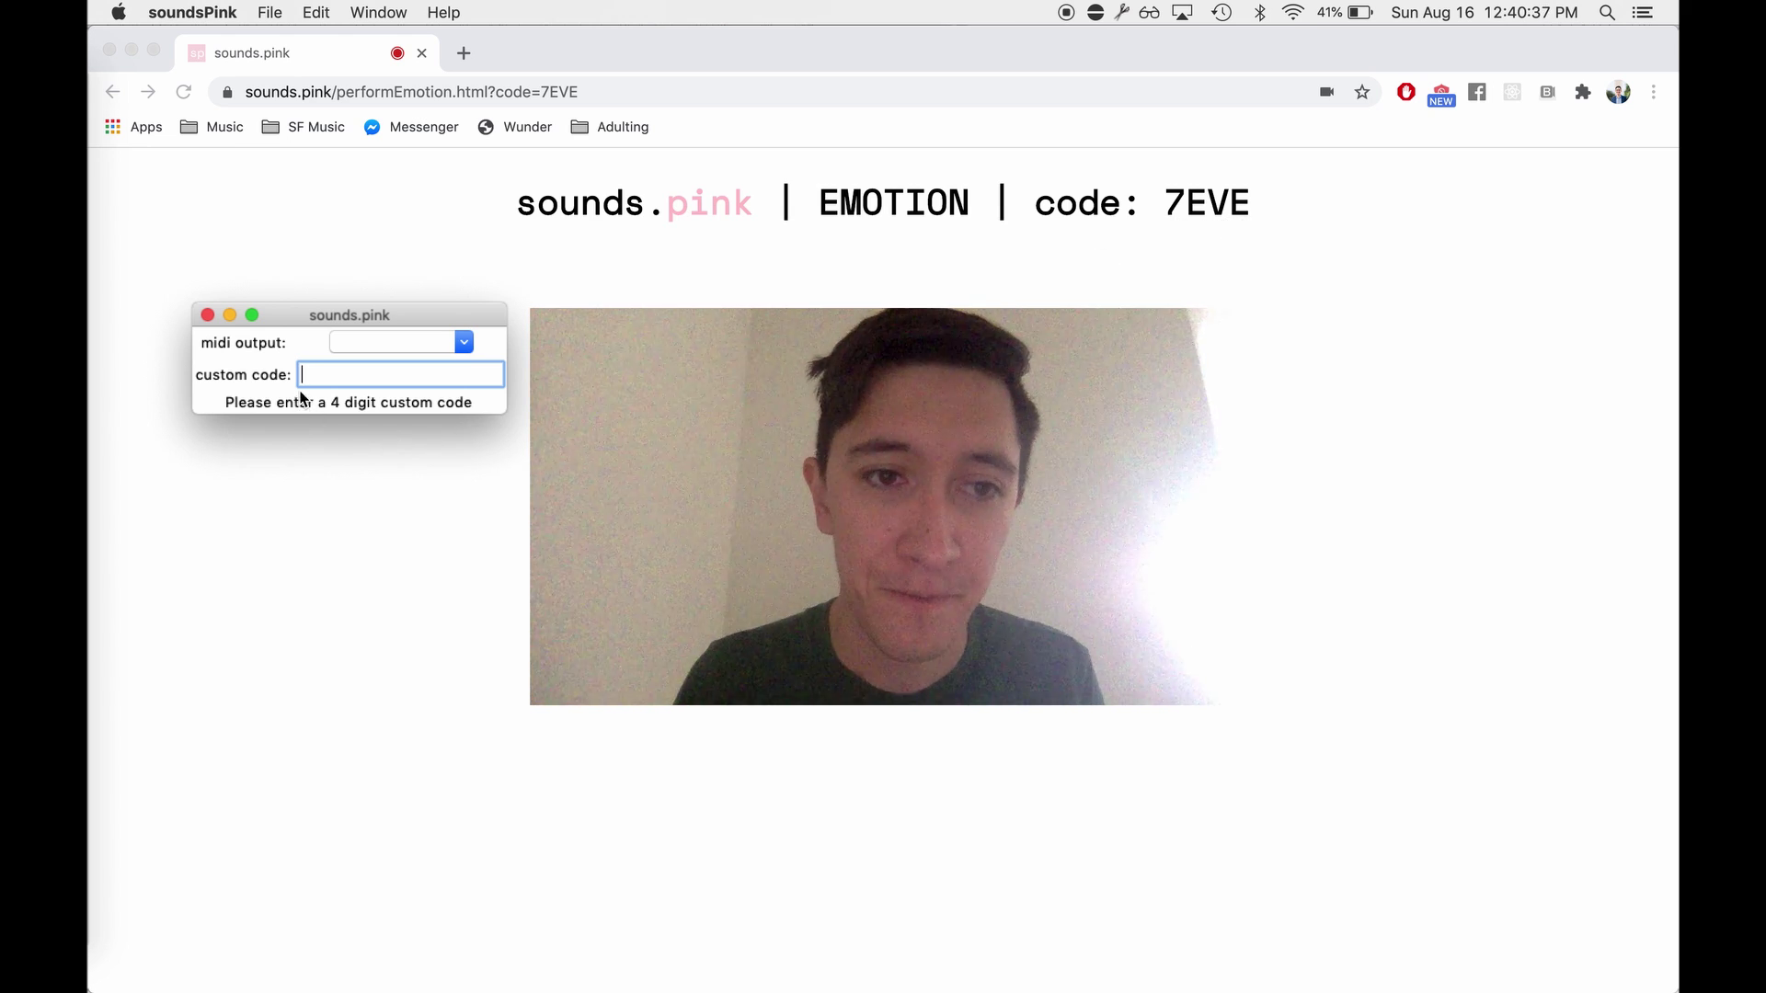
- Enter the EMOTION stage's 4-digit pairing code and set the MIDI output to sounds.pink
type("7")
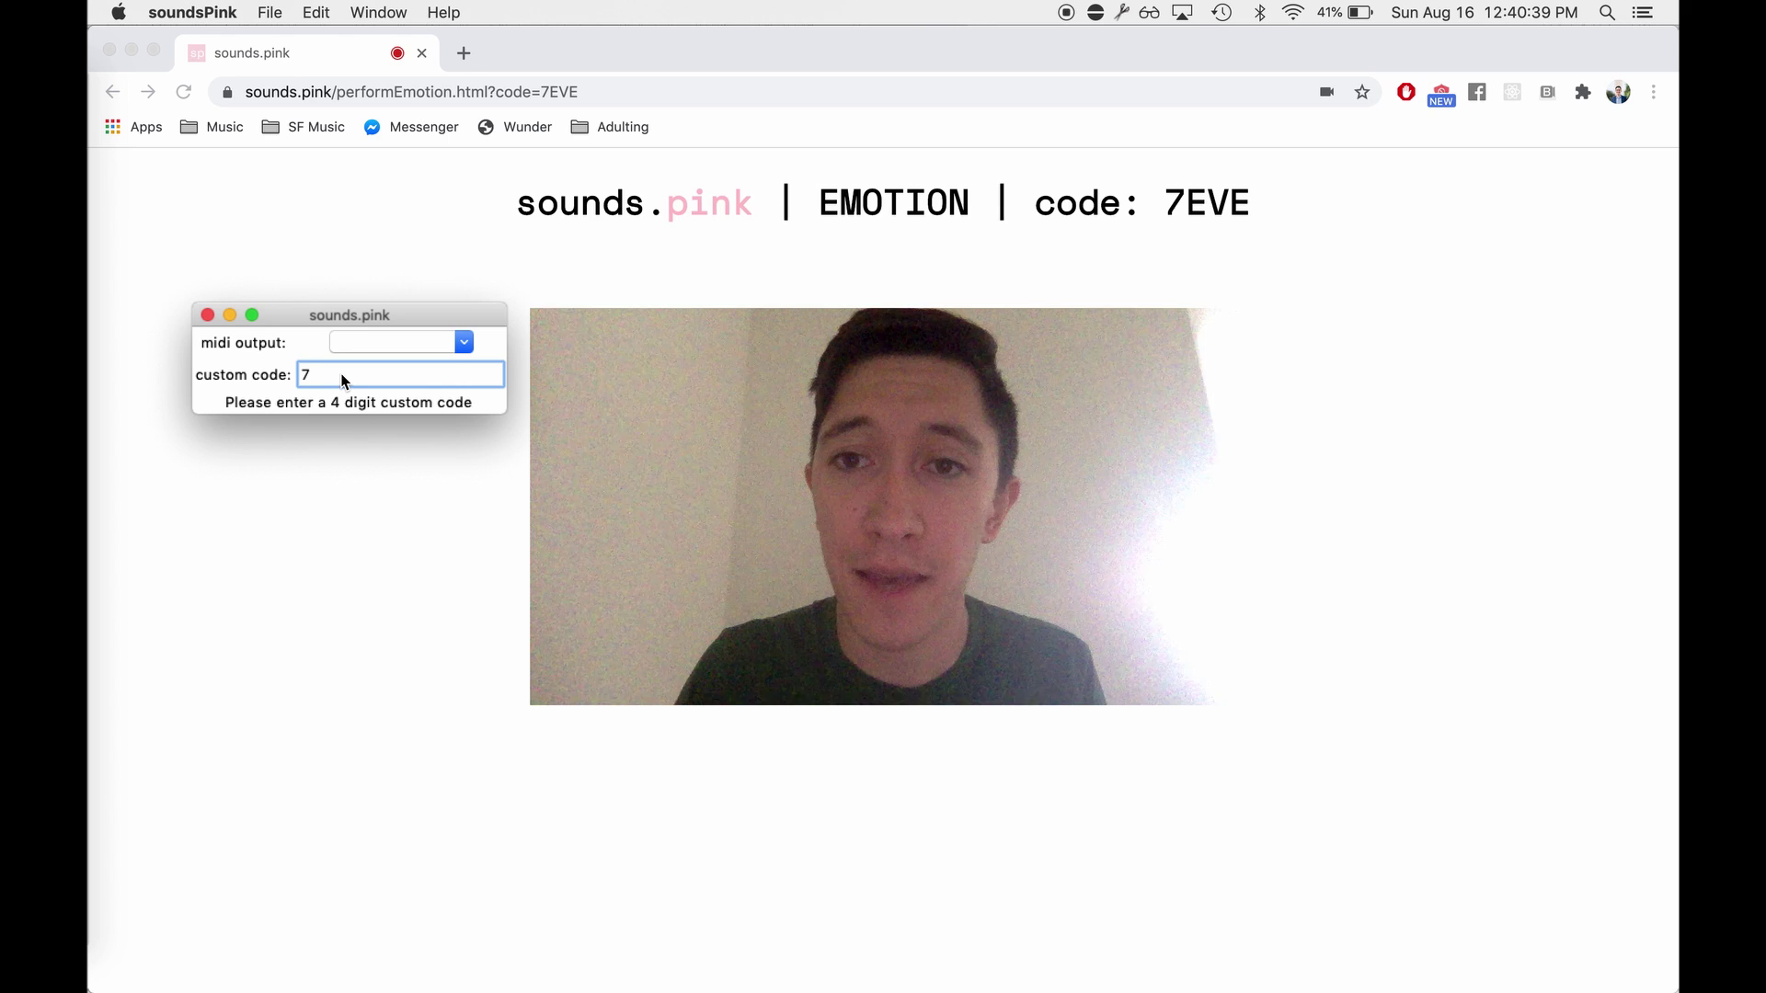
type("EVE")
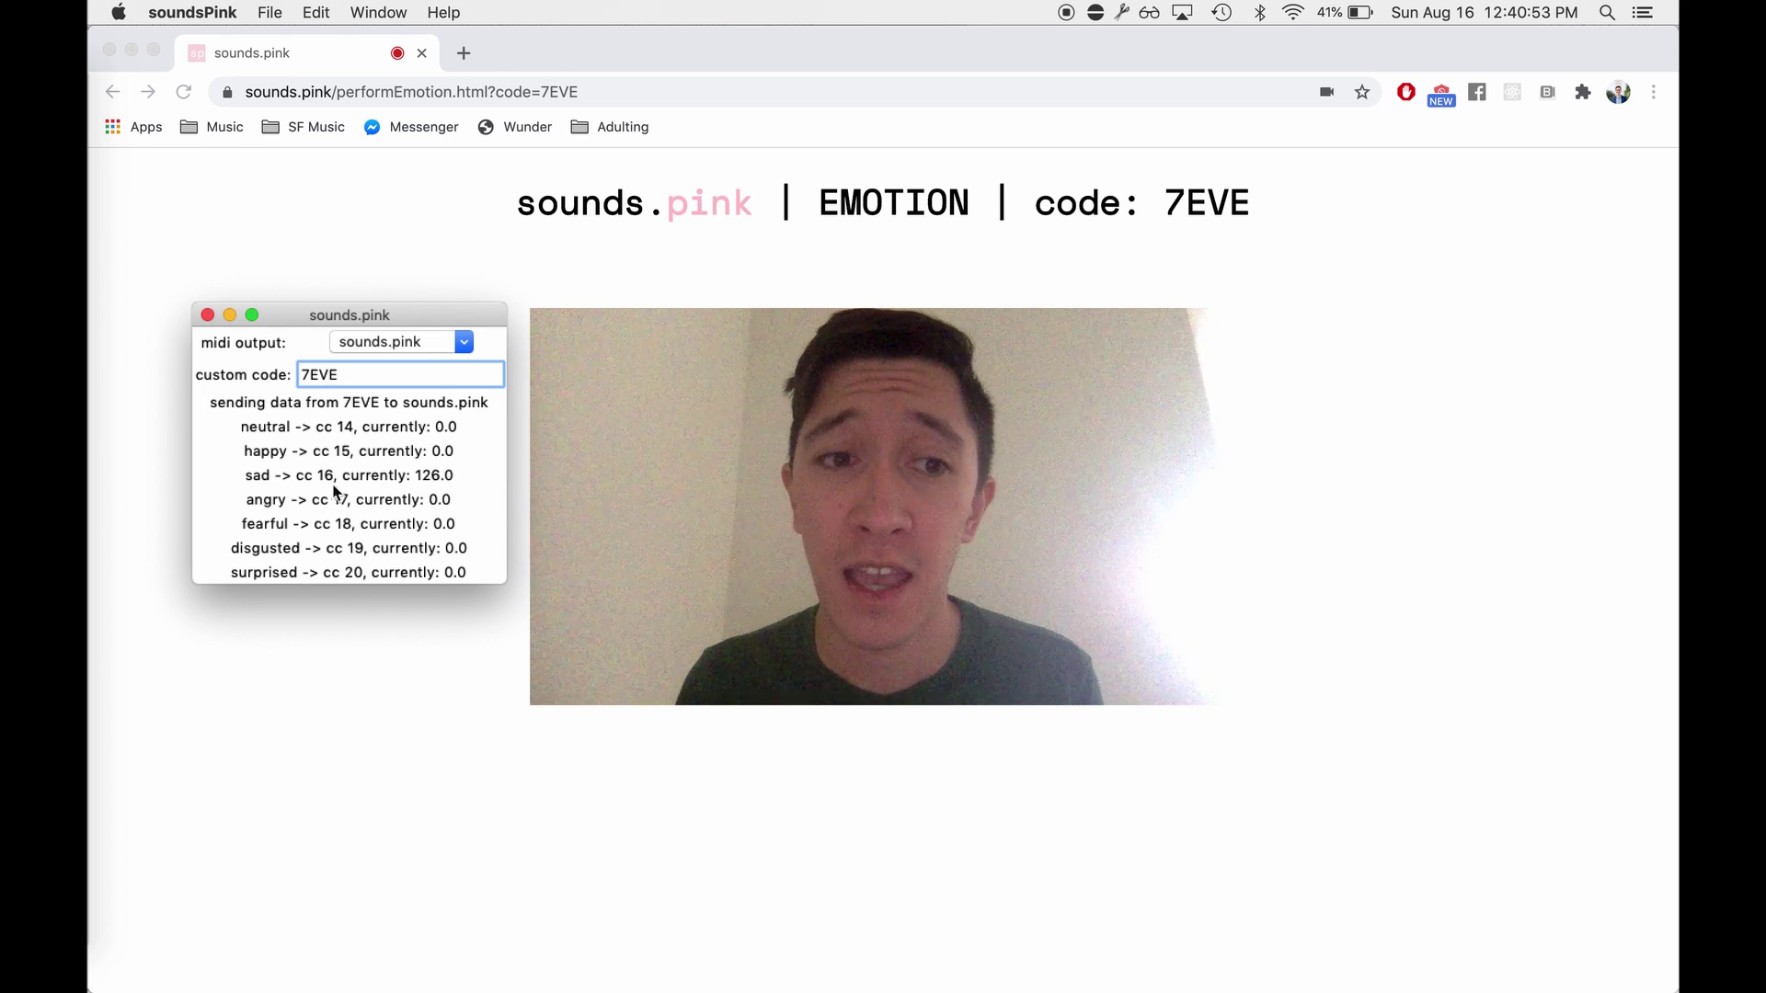
left_click(375, 349)
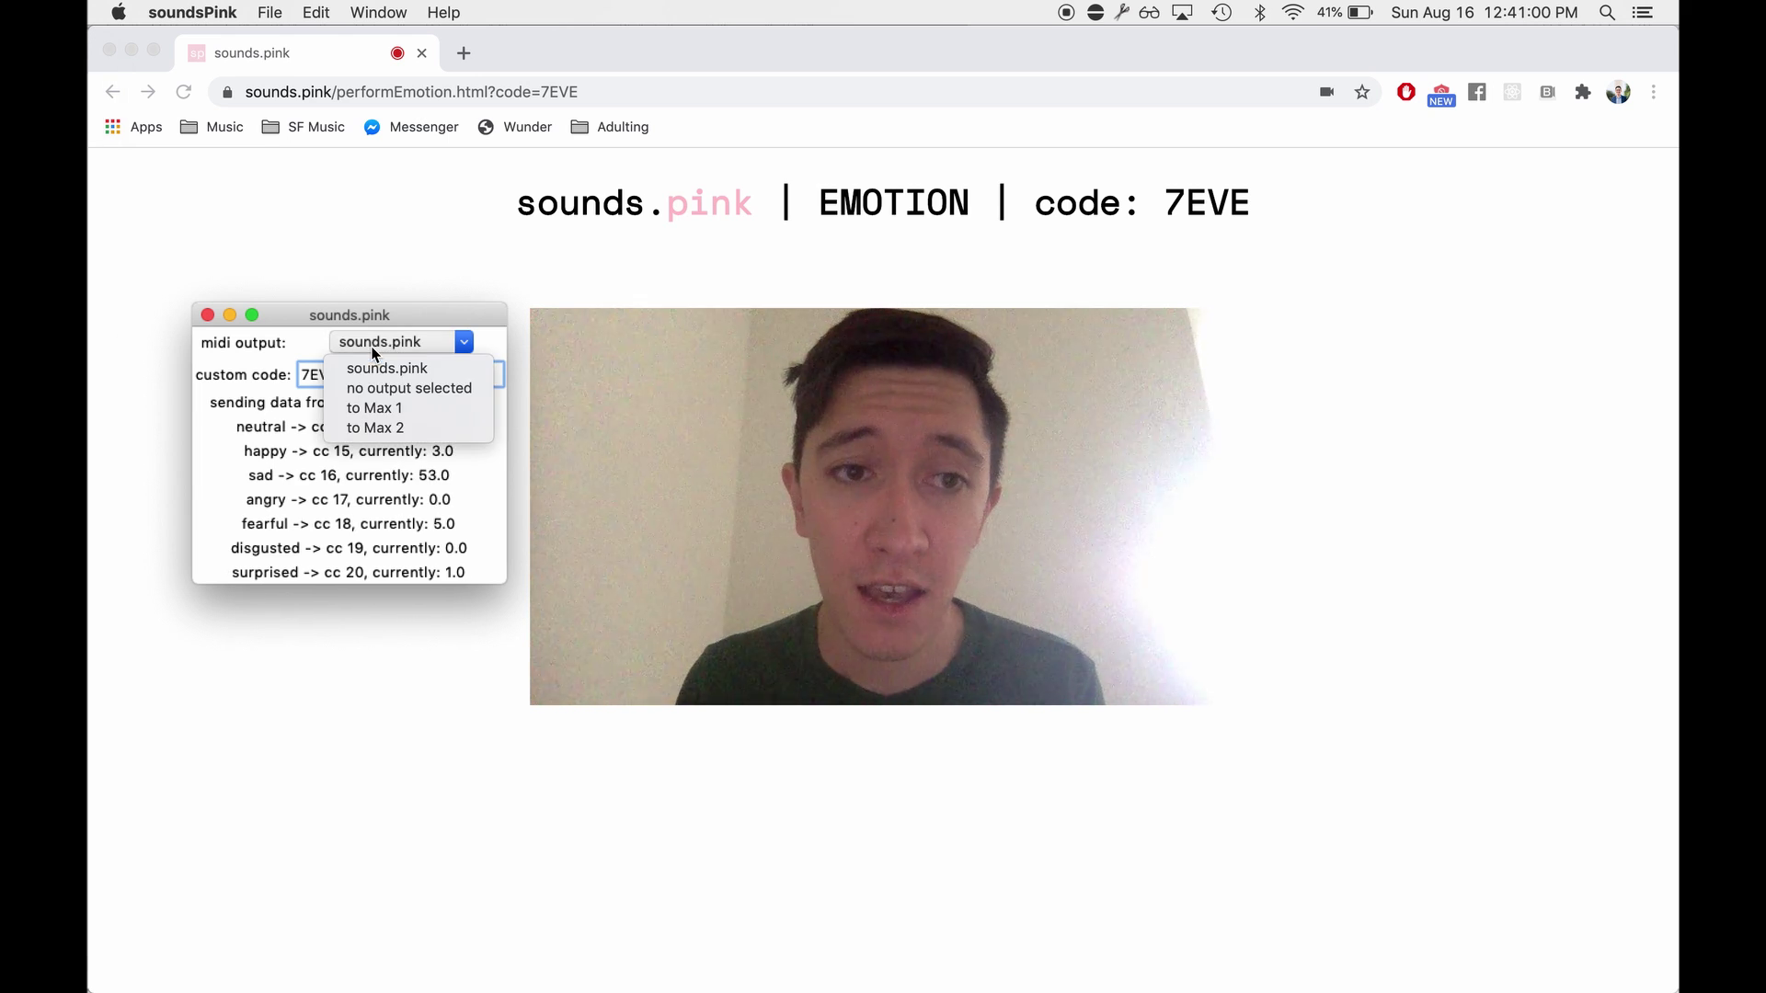
left_click(428, 389)
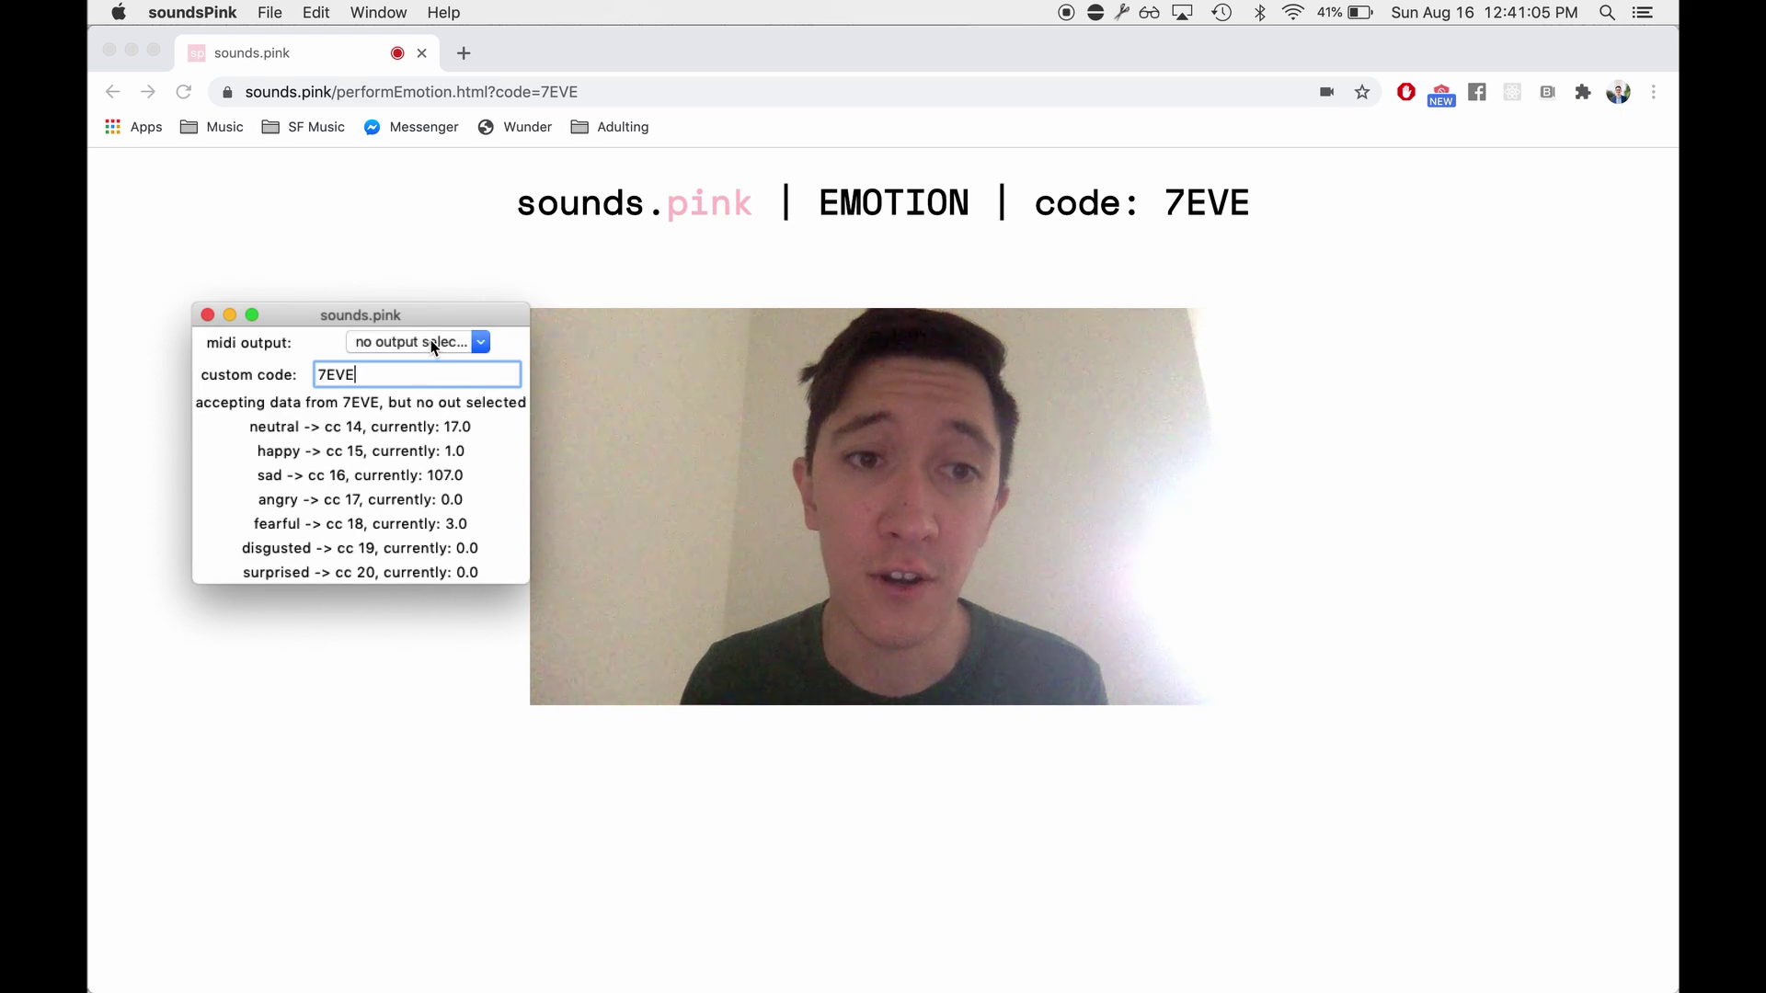
left_click(432, 346)
left_click(414, 367)
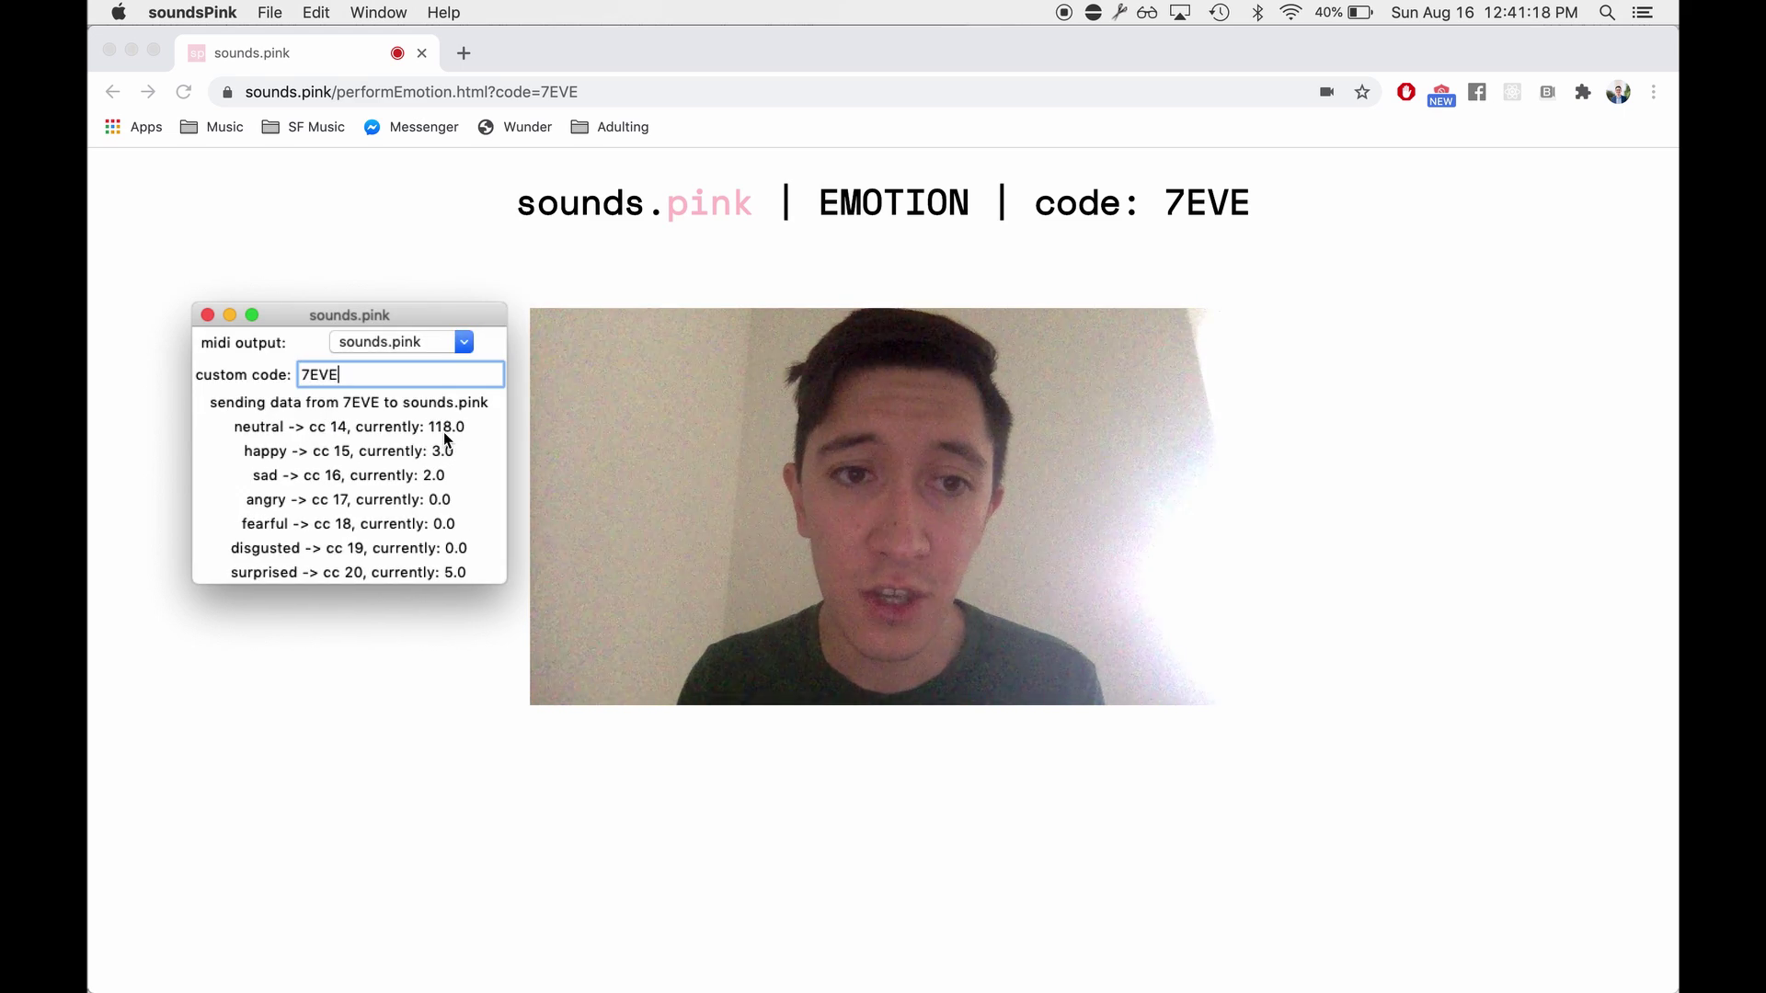
key("ctrl+Up")
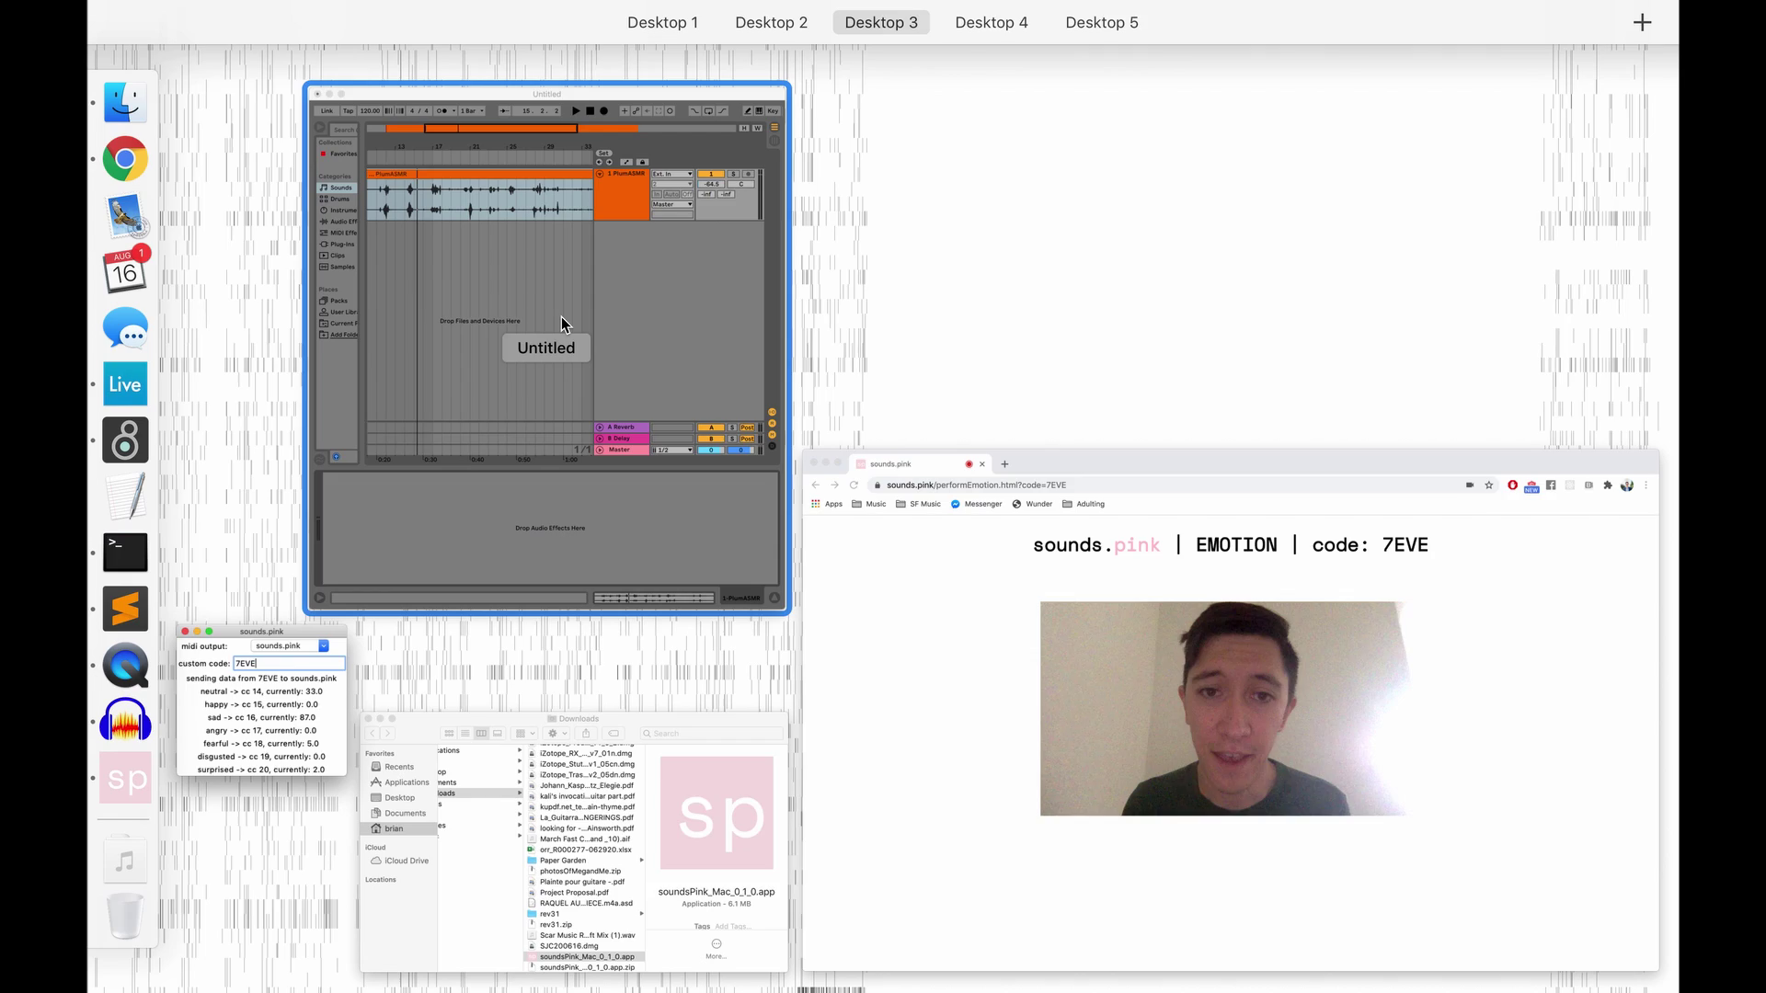
- Place Ableton Live and the emotion stage side by side, with Chrome on the right half
left_click(562, 320)
left_click(1383, 271)
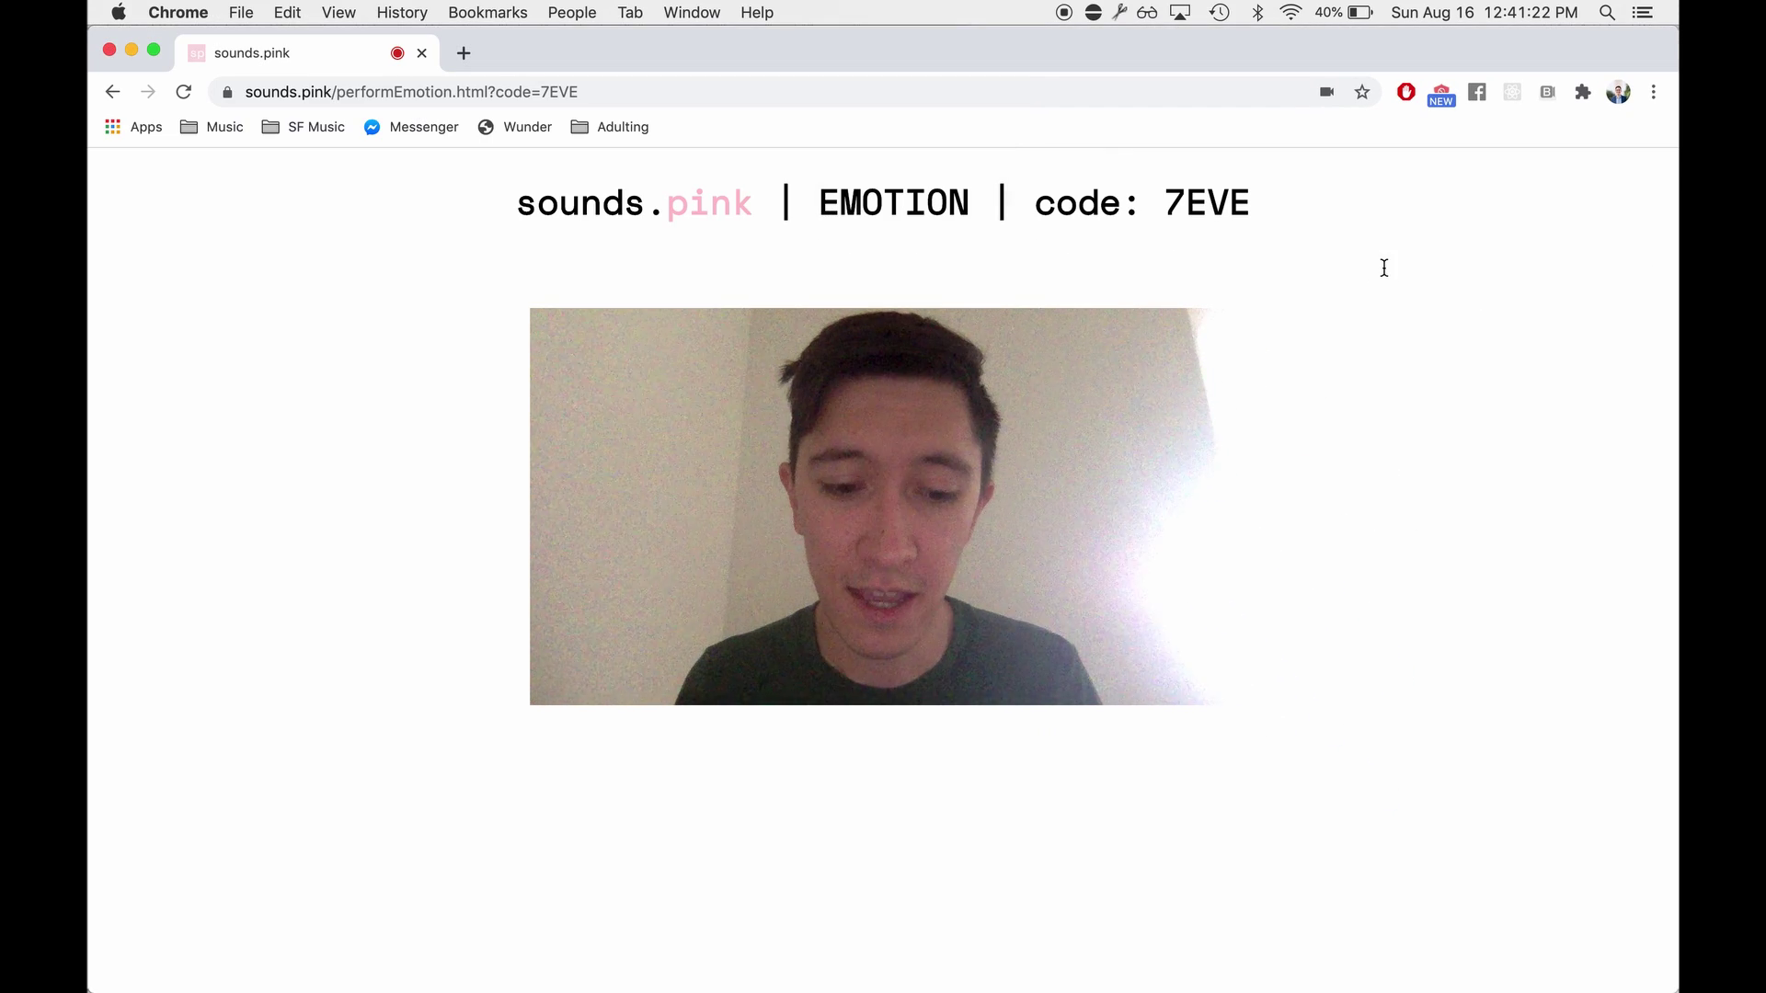
key("ctrl+alt+Right")
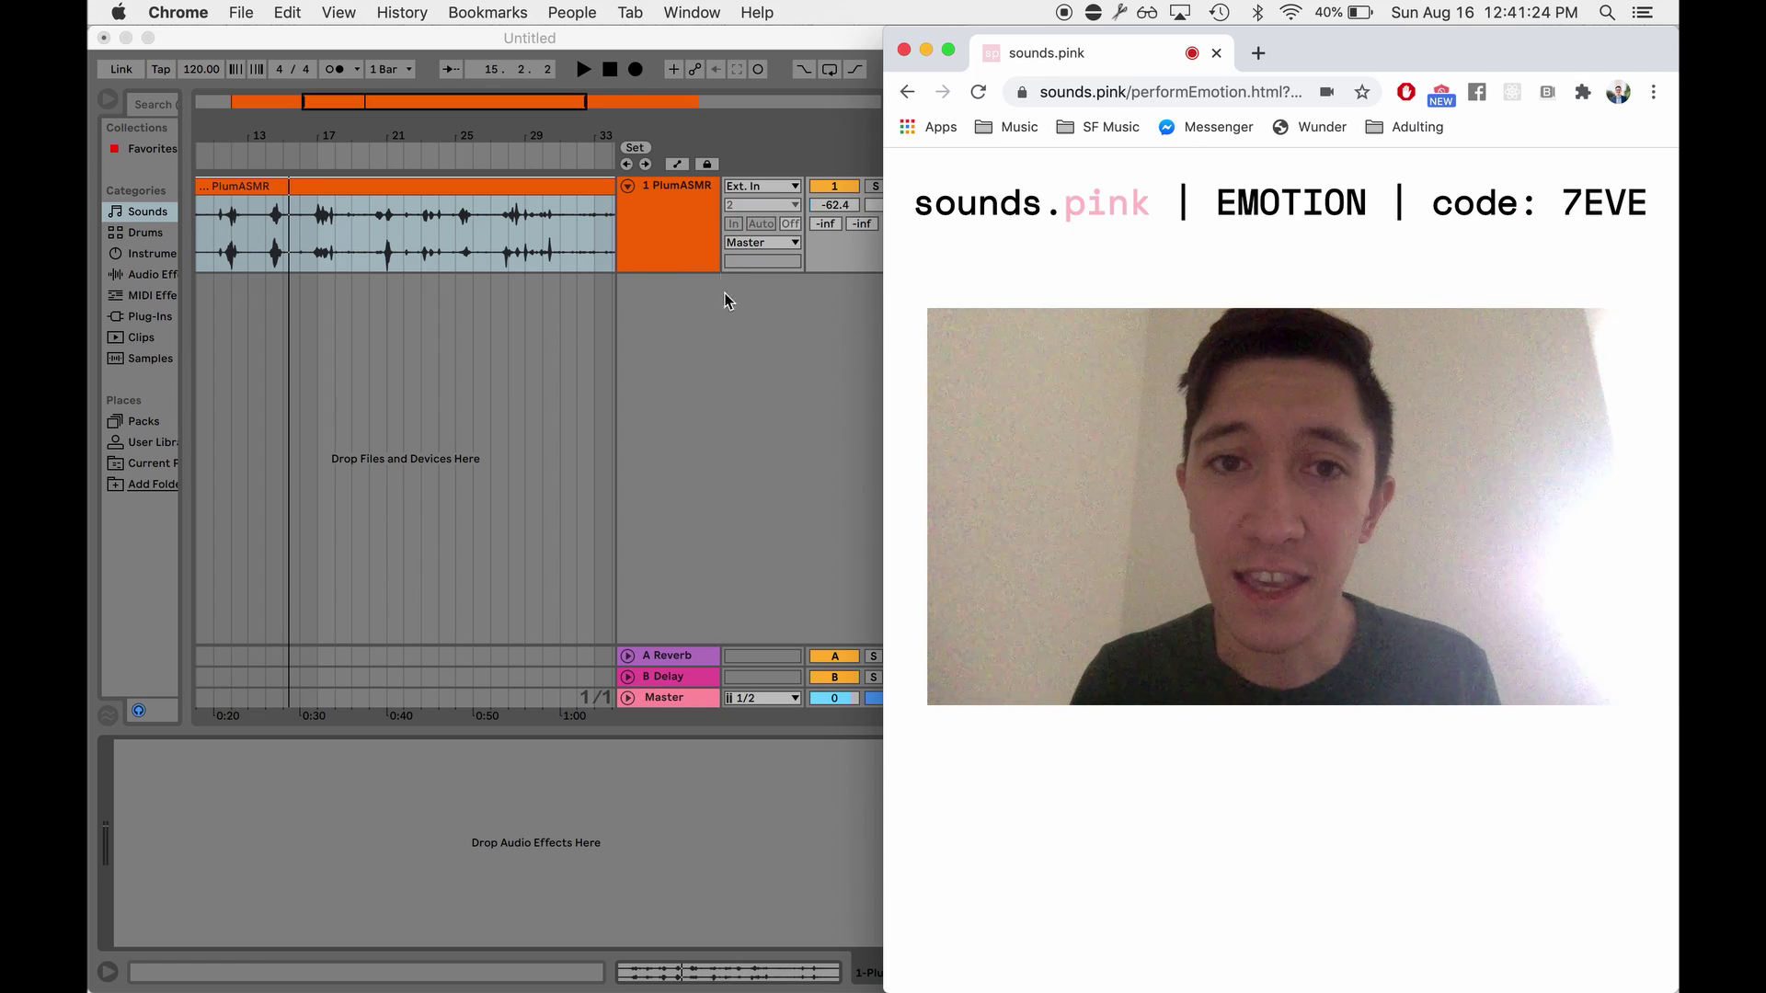
- Pull the 1 PlumASMR track volume down to silent, then raise it slightly
left_click_drag(832, 208, 831, 218)
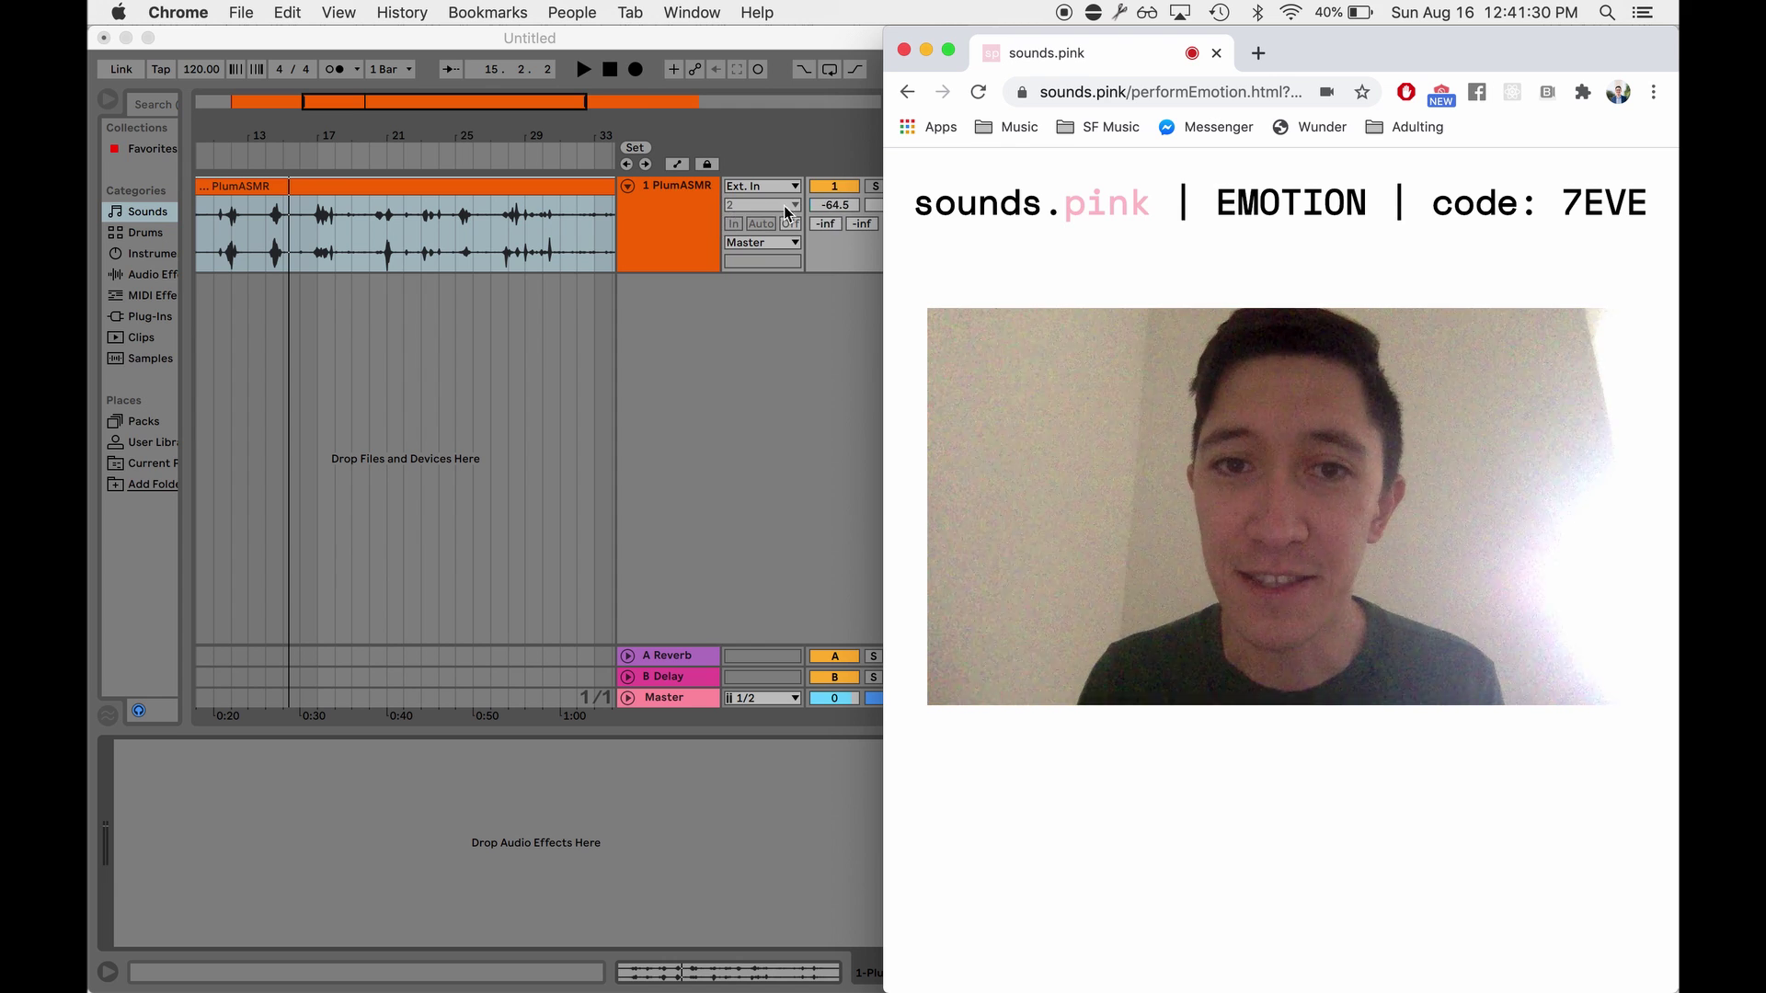
left_click_drag(833, 205, 831, 218)
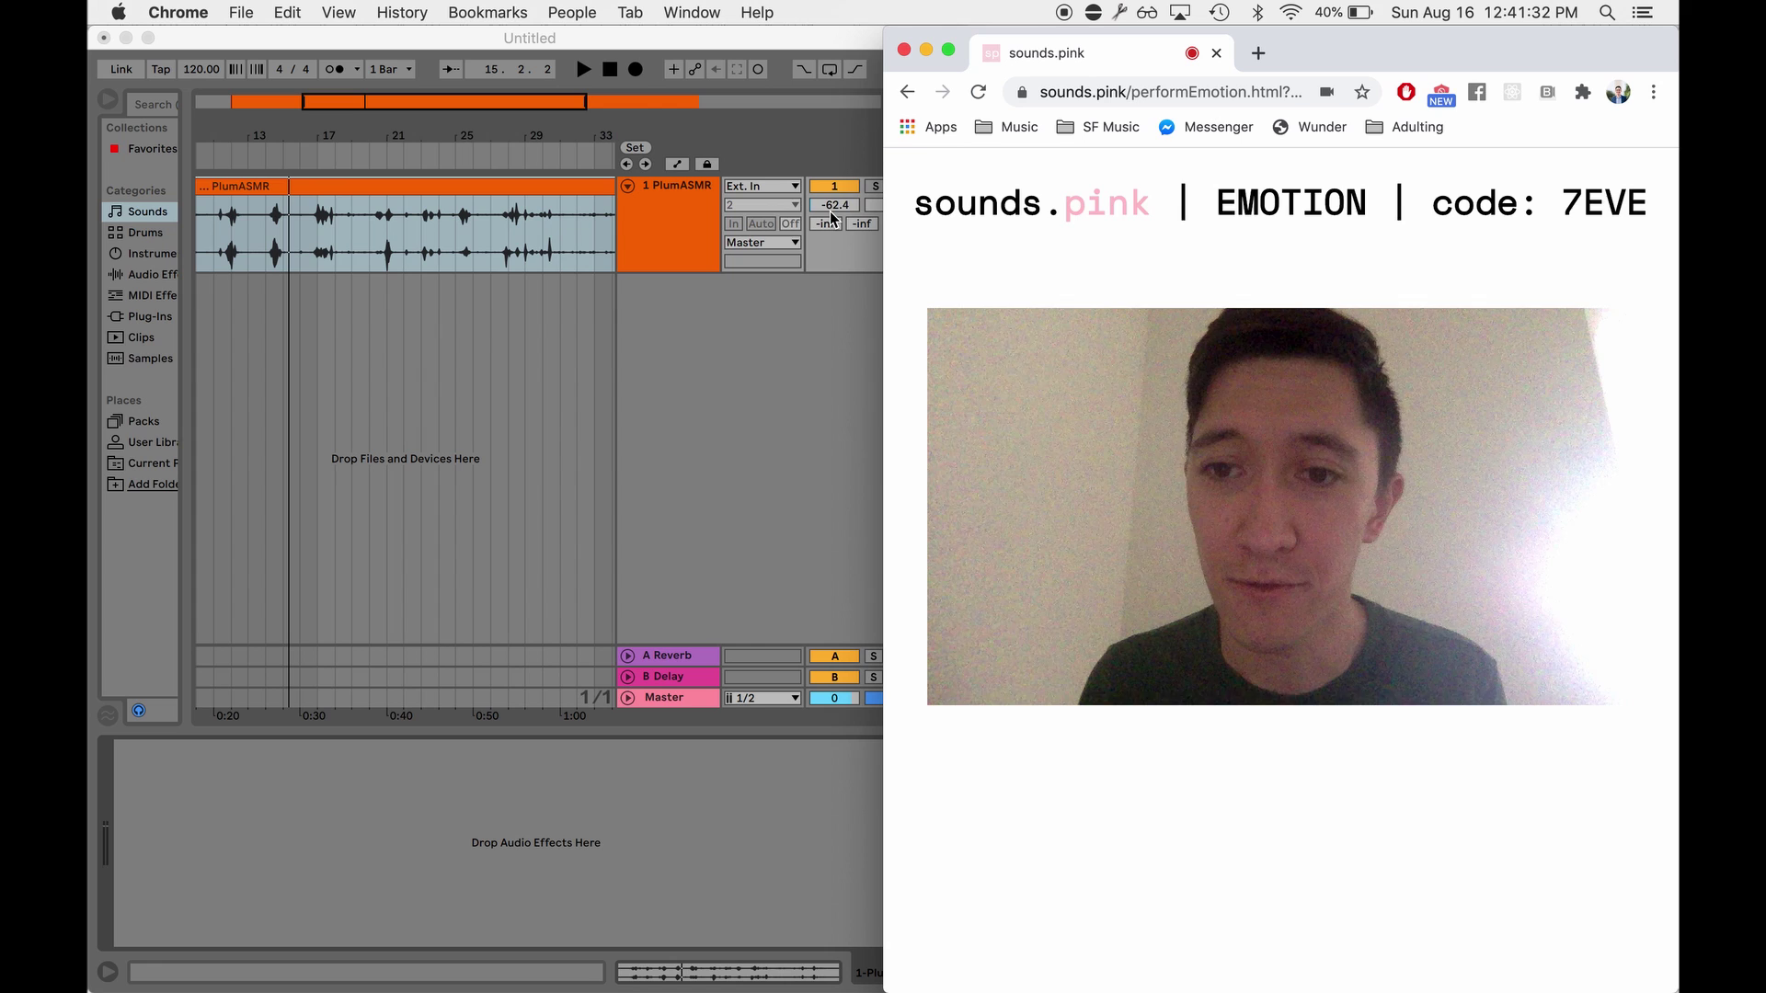
mouse_move(831, 218)
left_mouse_down()
mouse_move(815, 216)
mouse_move(847, 213)
left_mouse_up()
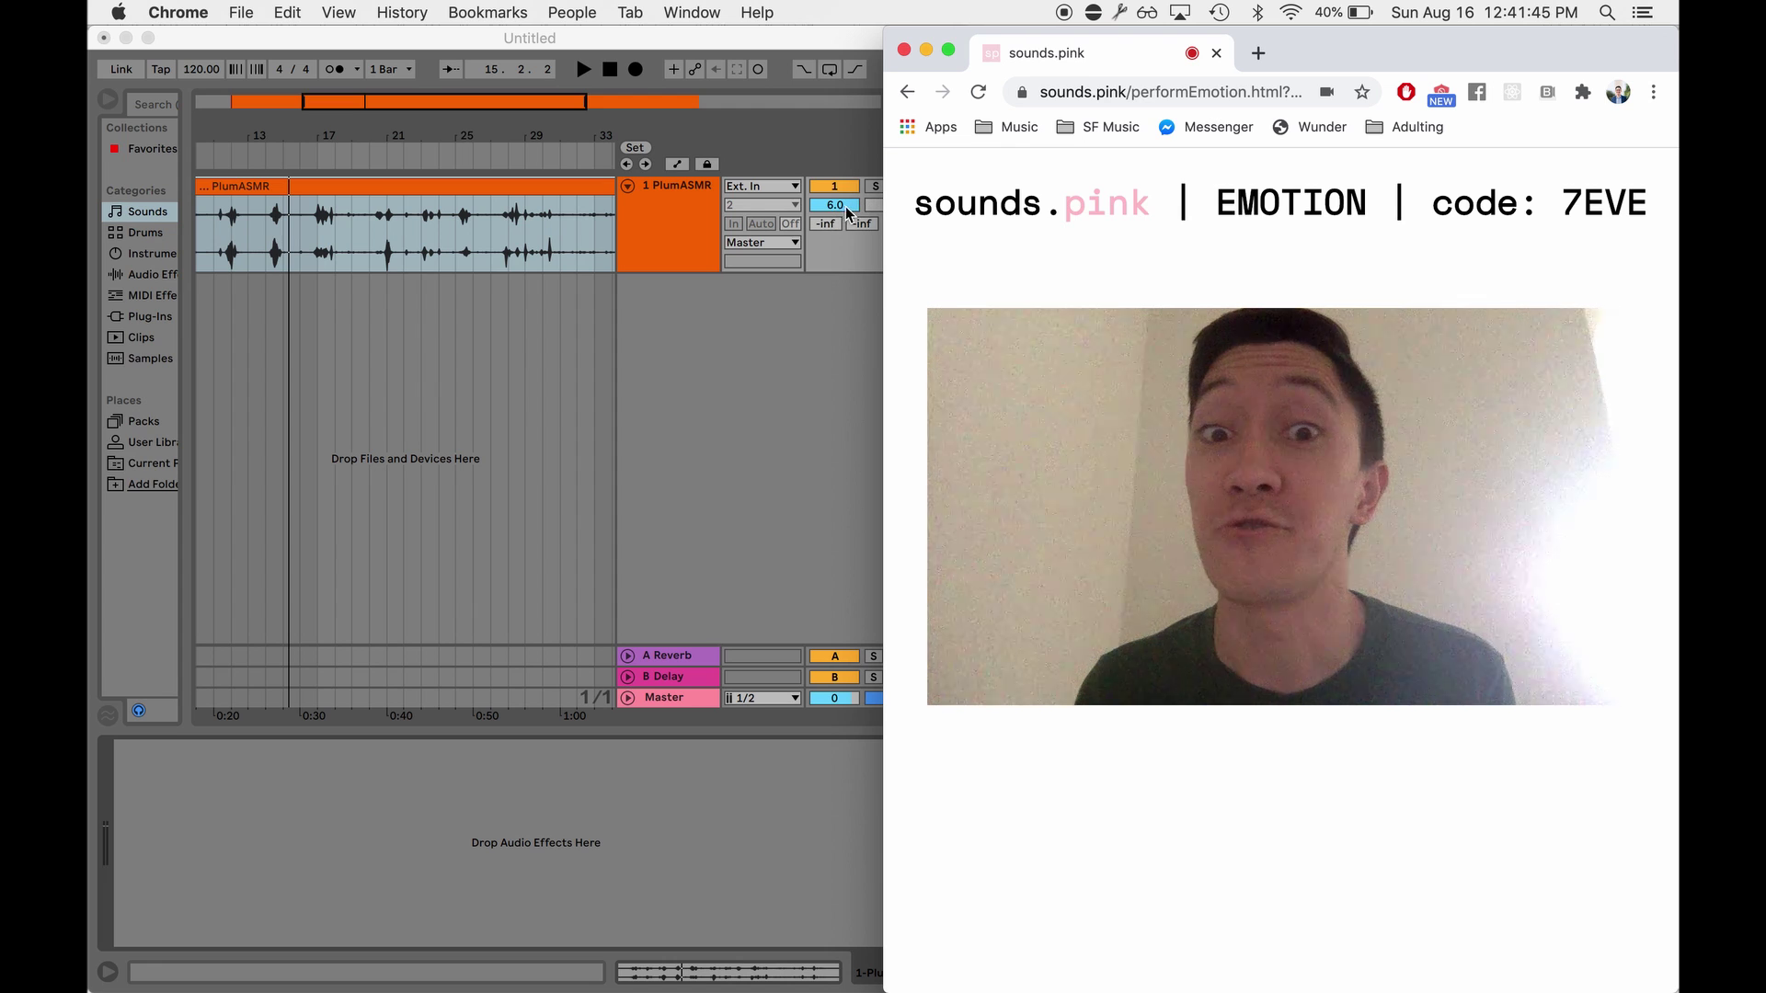
- Start the PlumASMR clip playing in Live and raise the computer's output volume
left_click(314, 157)
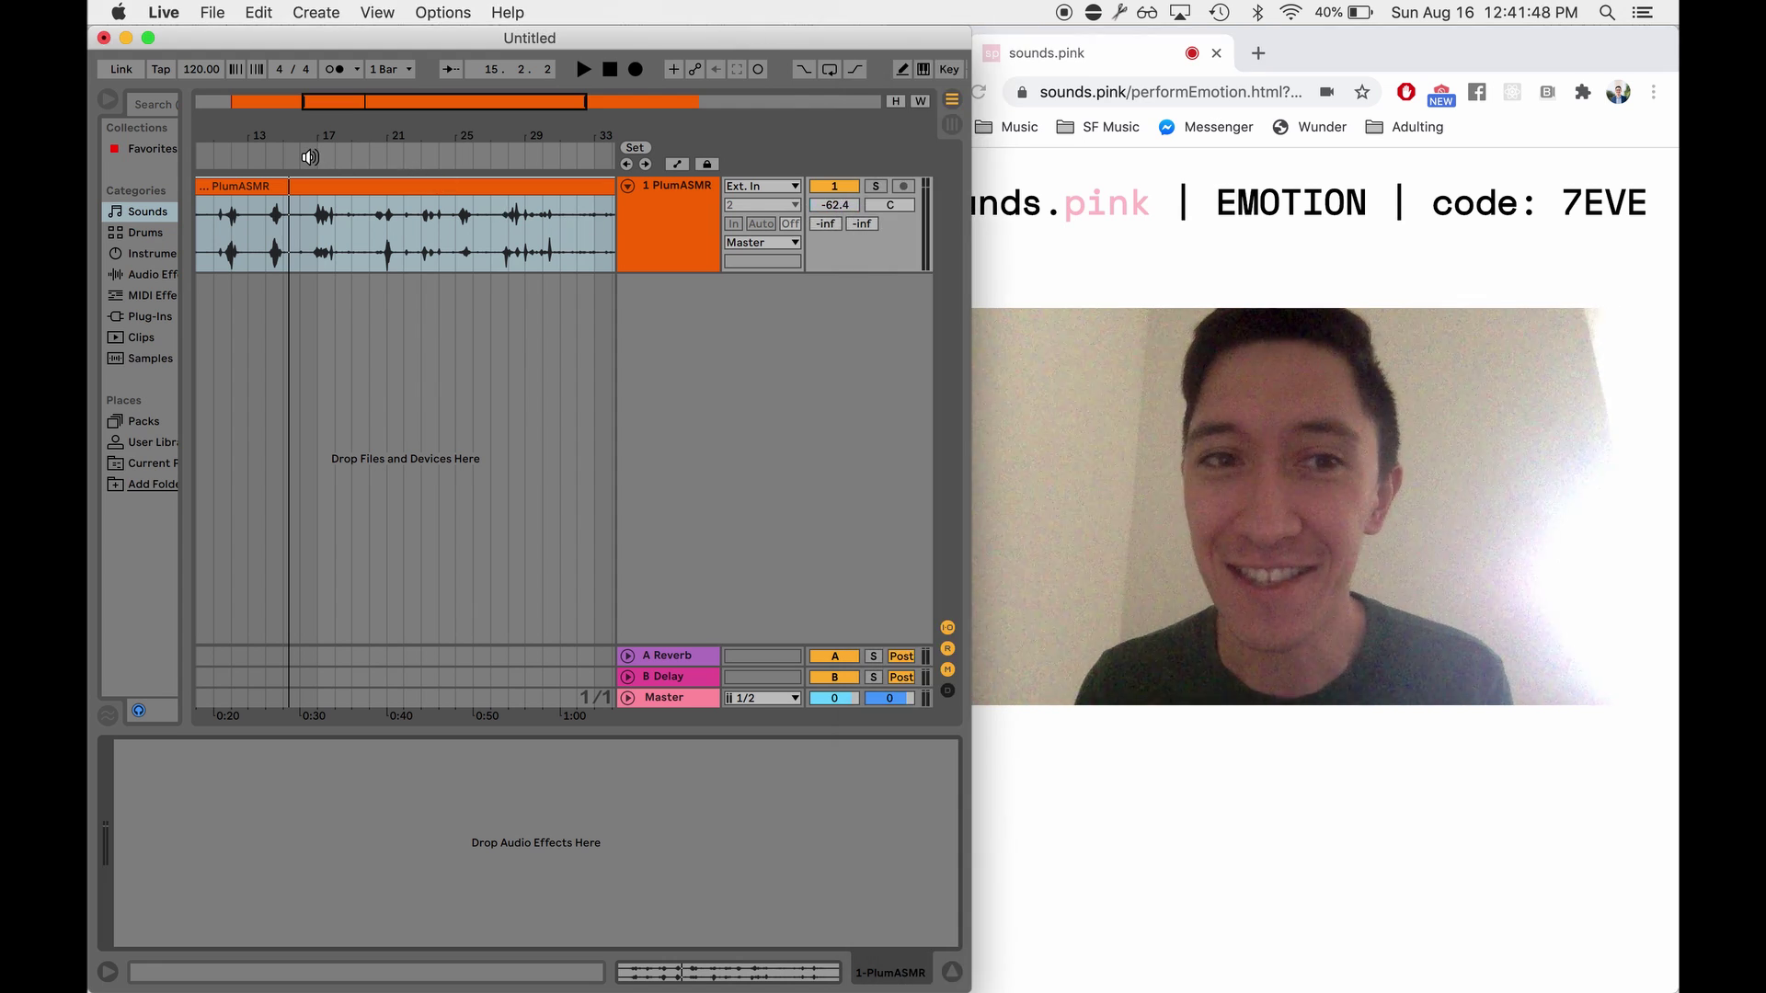
left_click(414, 395)
key("space")
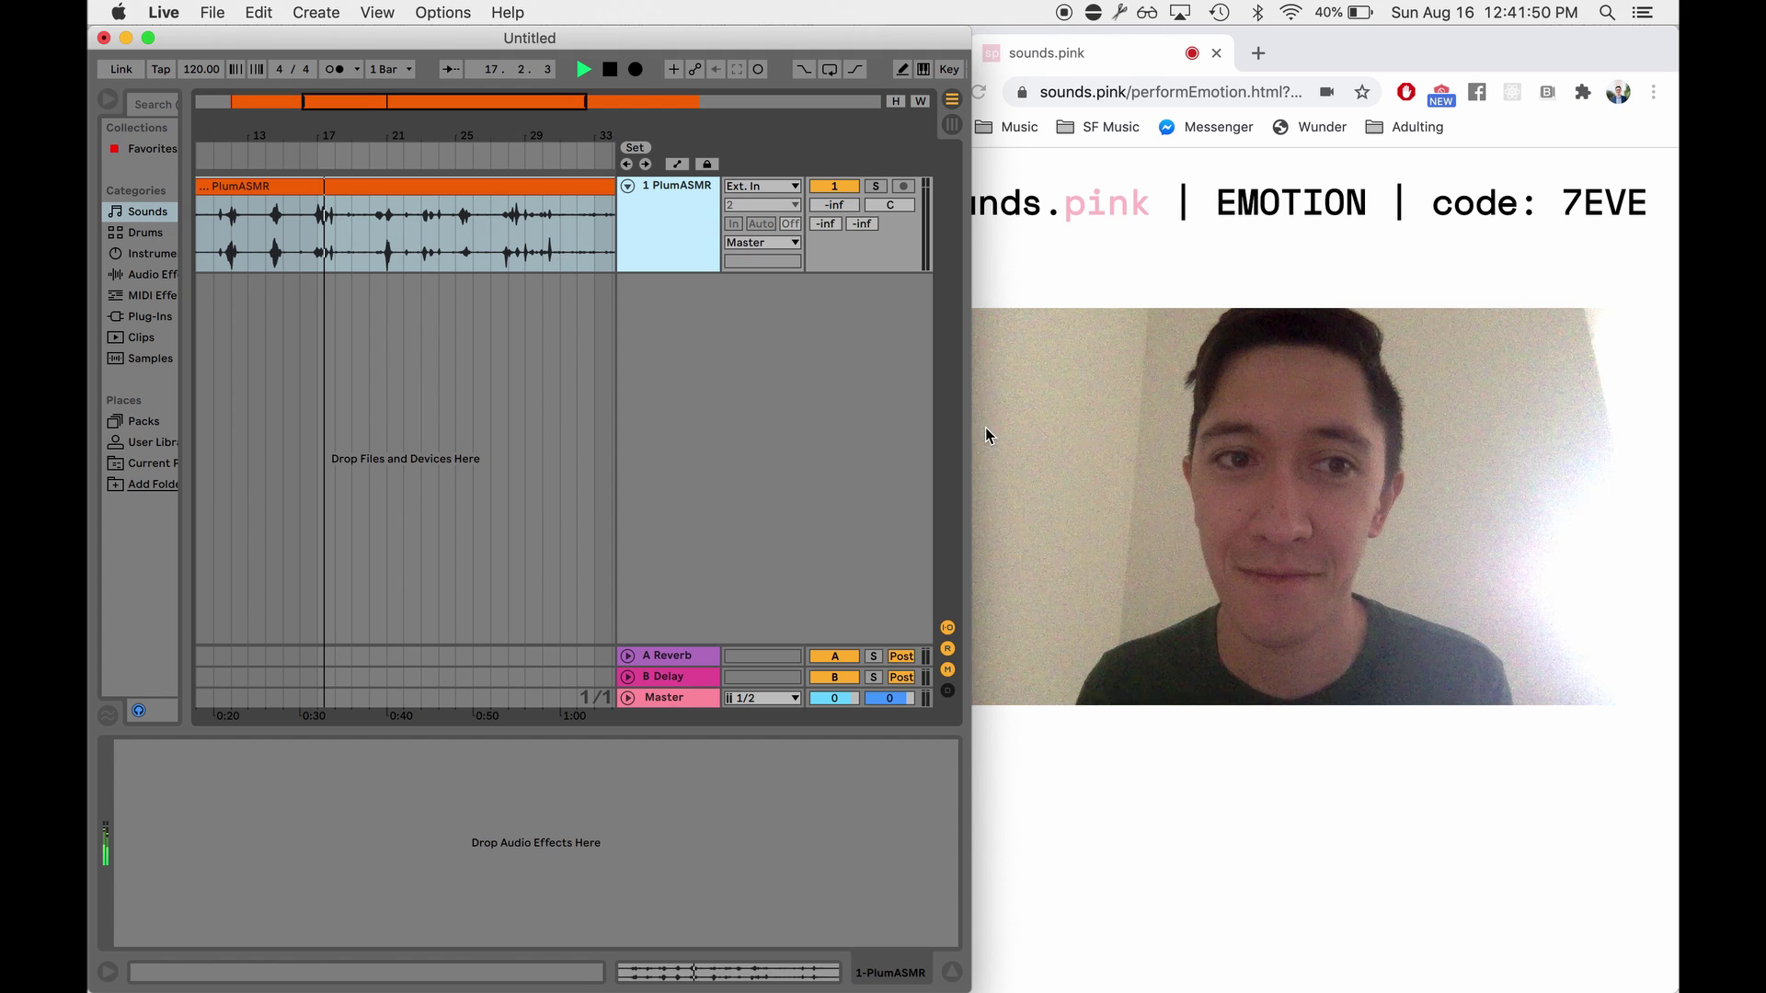
key("XF86AudioRaiseVolume")
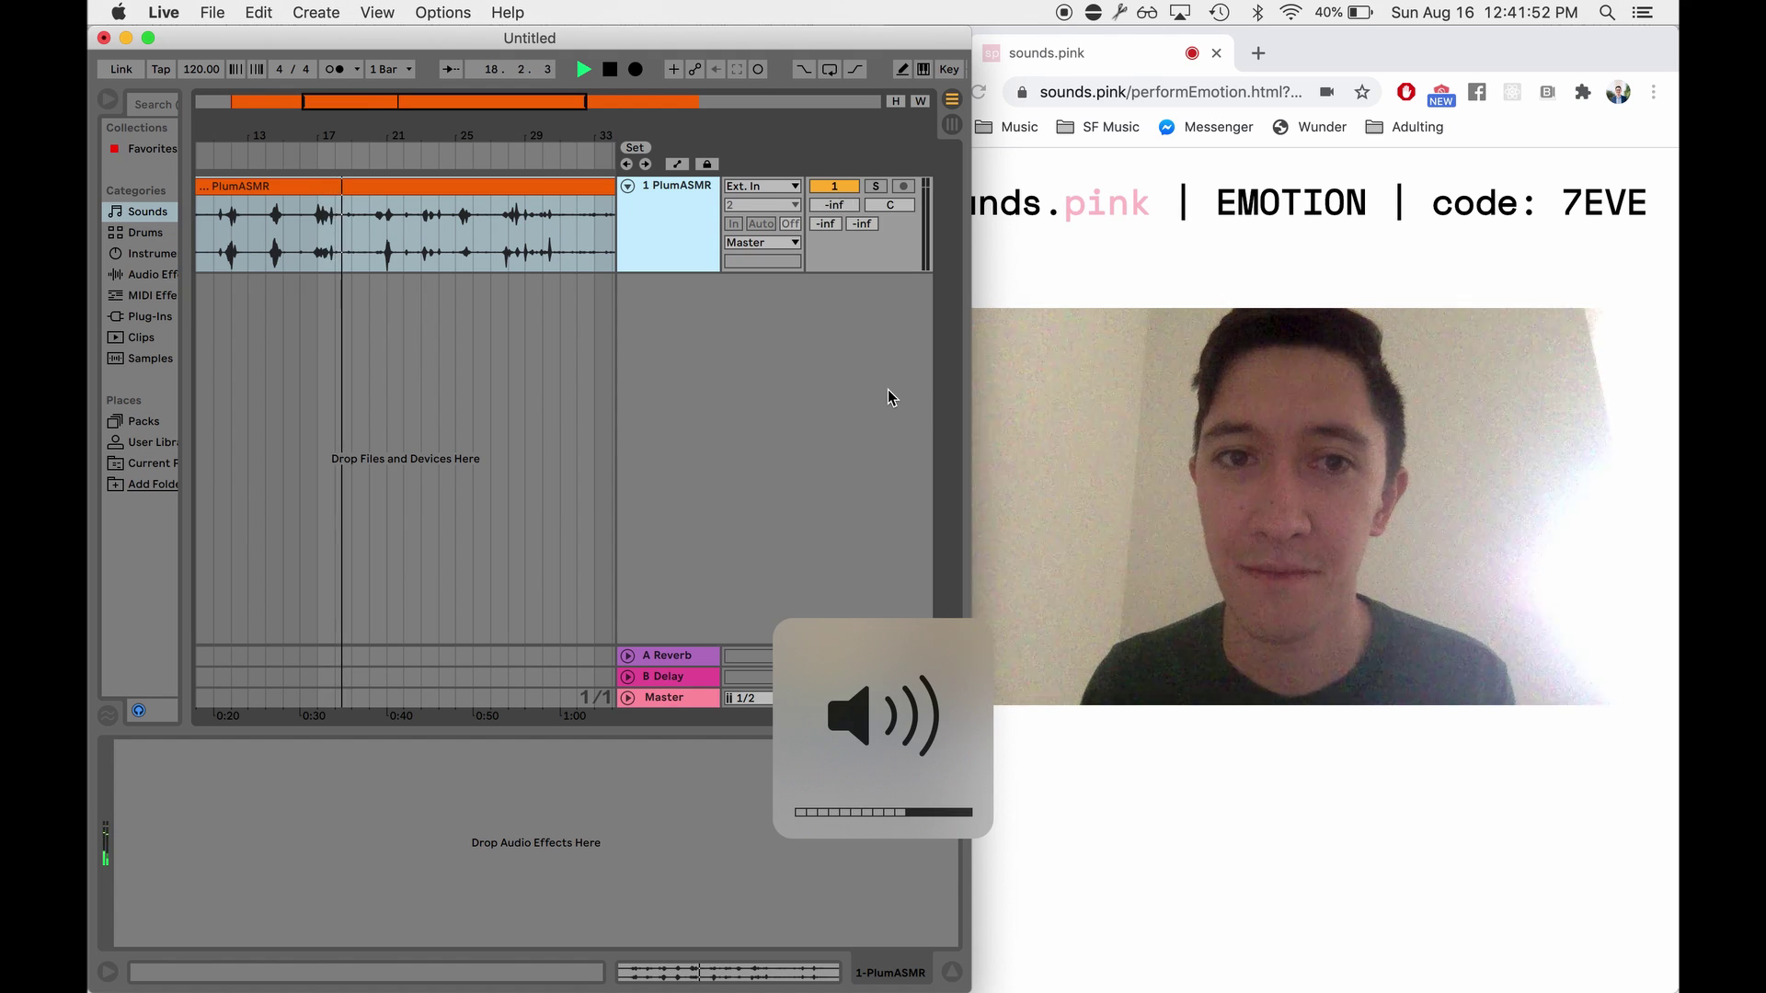